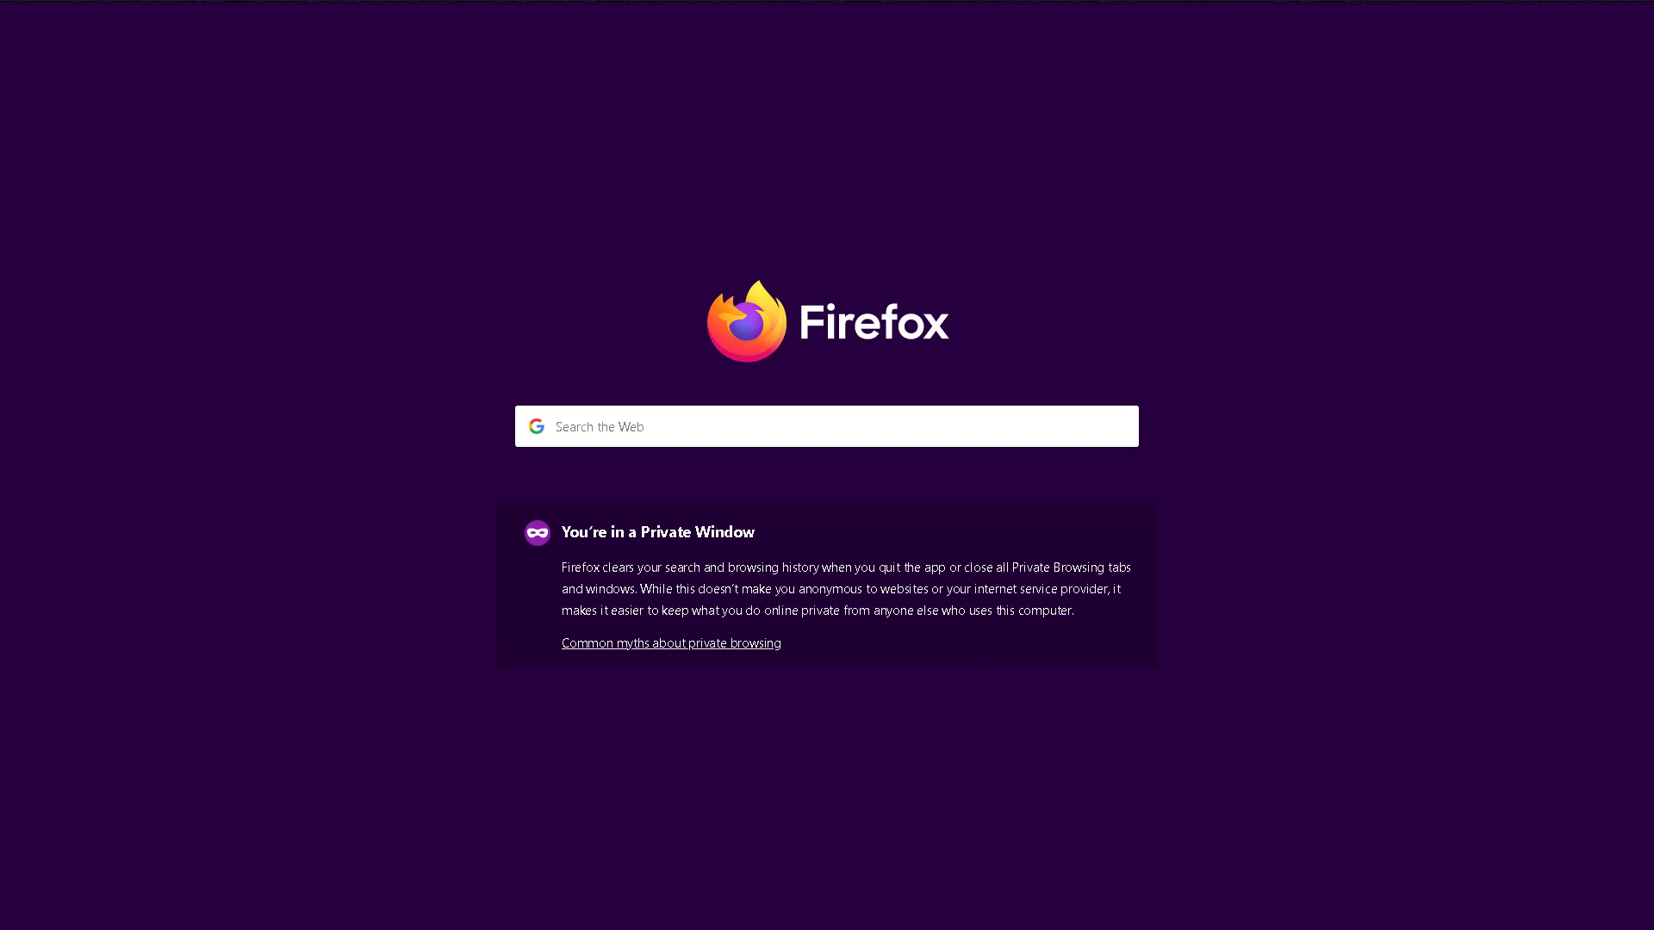
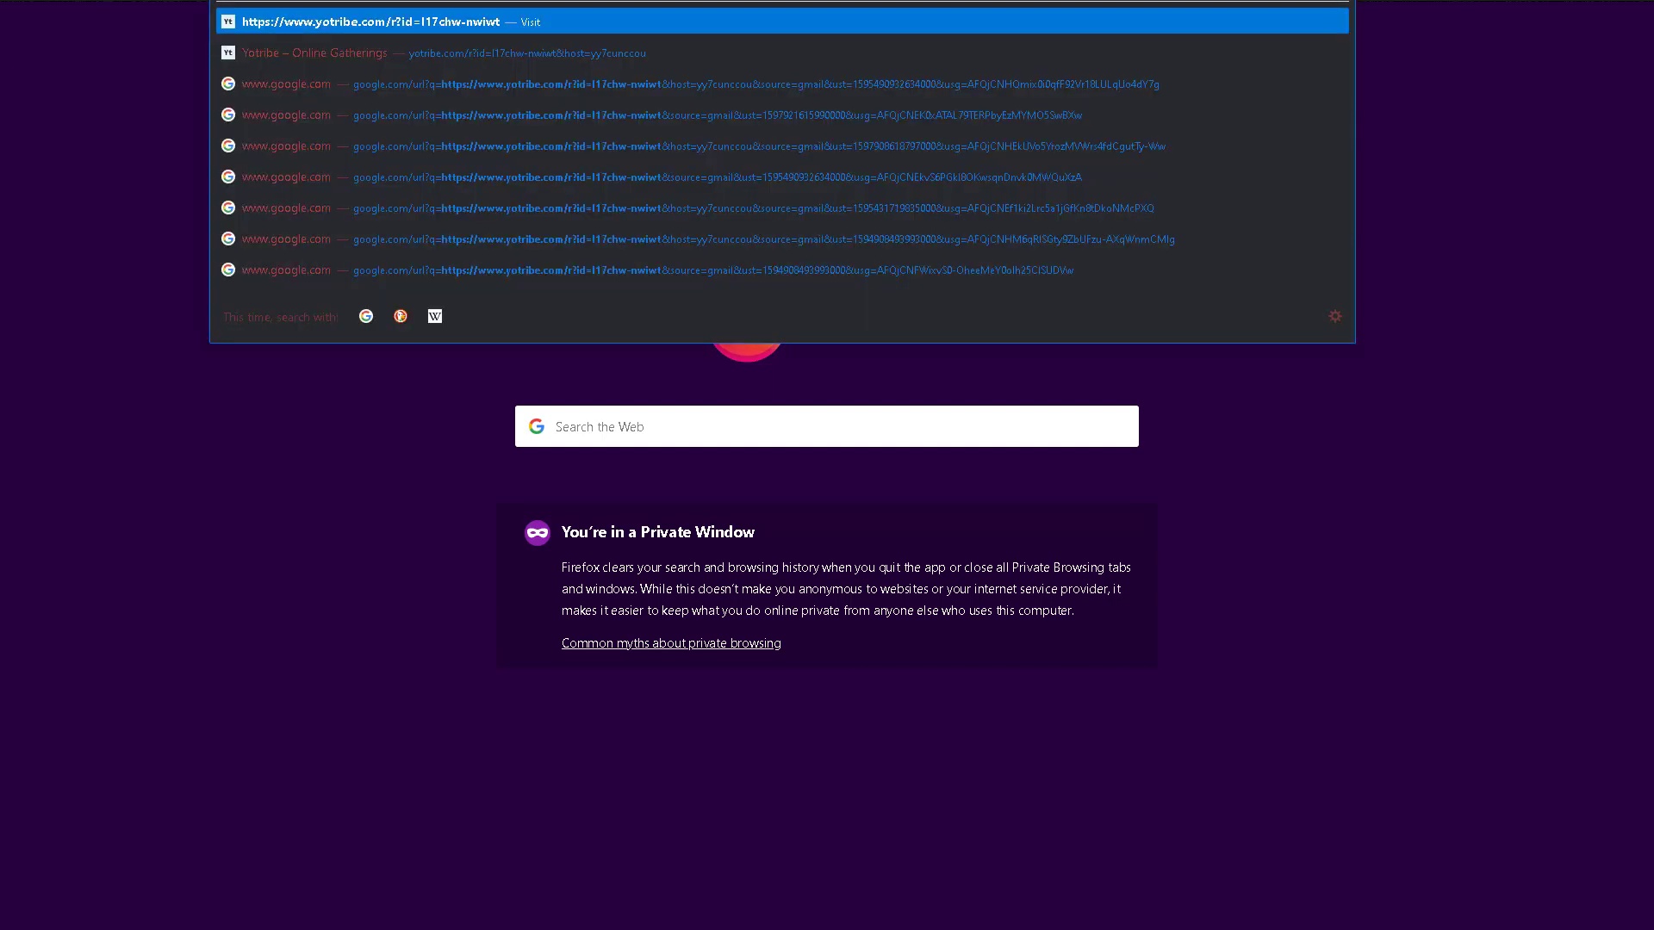
# Paste the YoTribe room address into Firefox's address bar and load it.
pyautogui.press('Return')
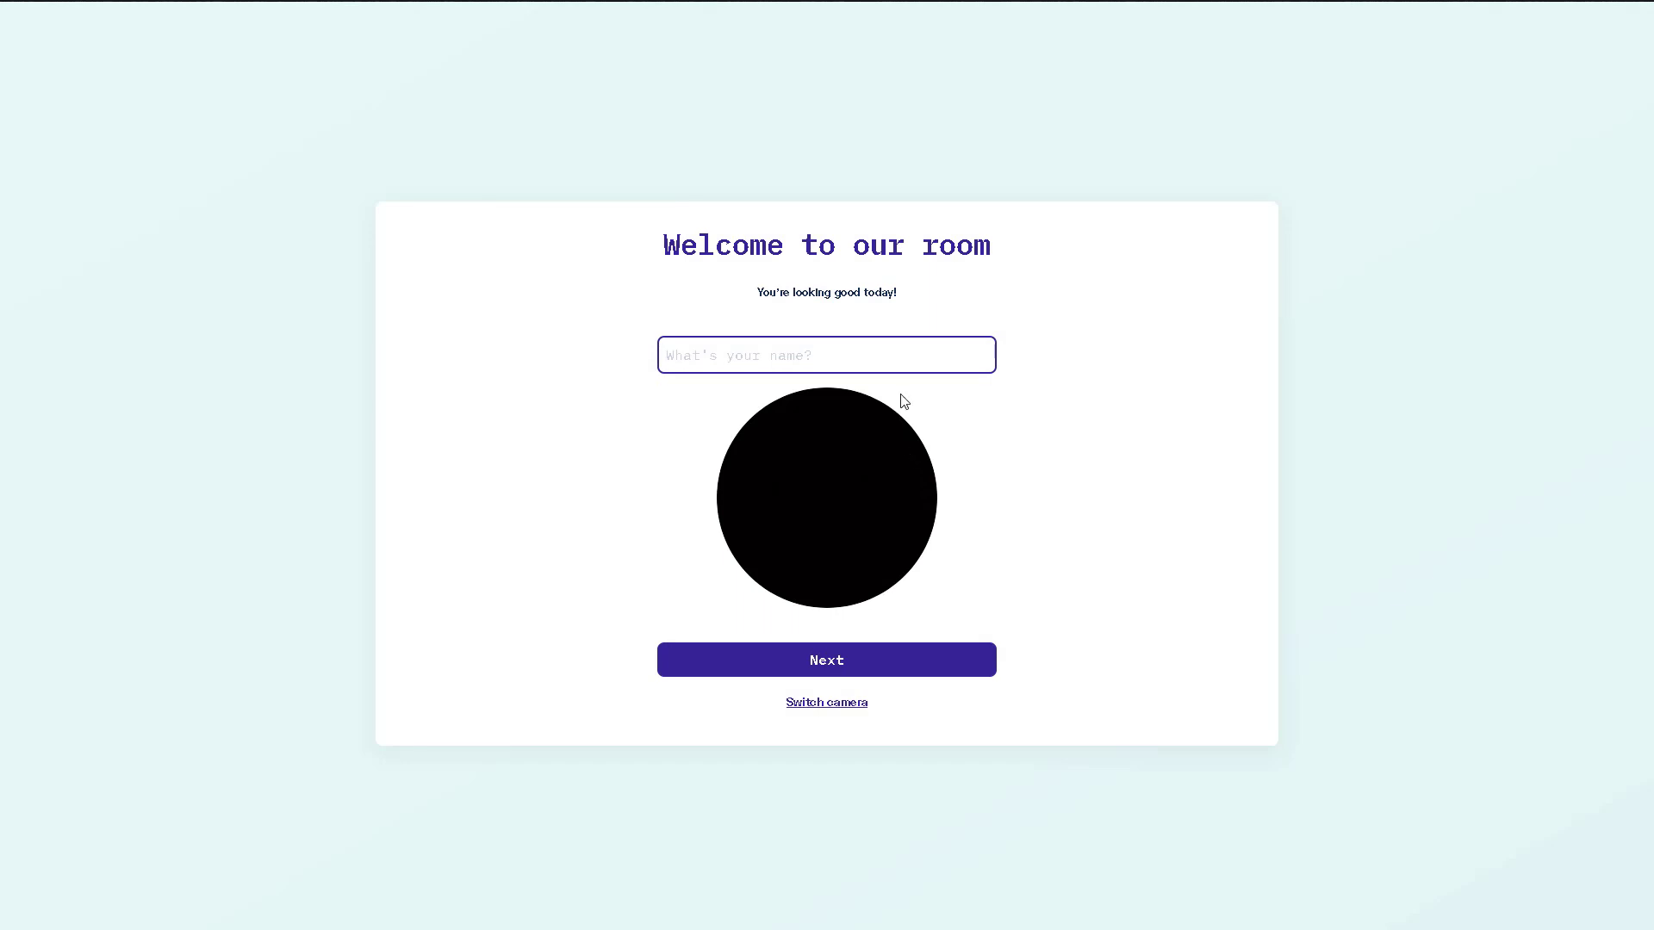
# Enter your display name, check the site's camera permissions, and continue.
pyautogui.write('Dominik')
pyautogui.click(259, 0)
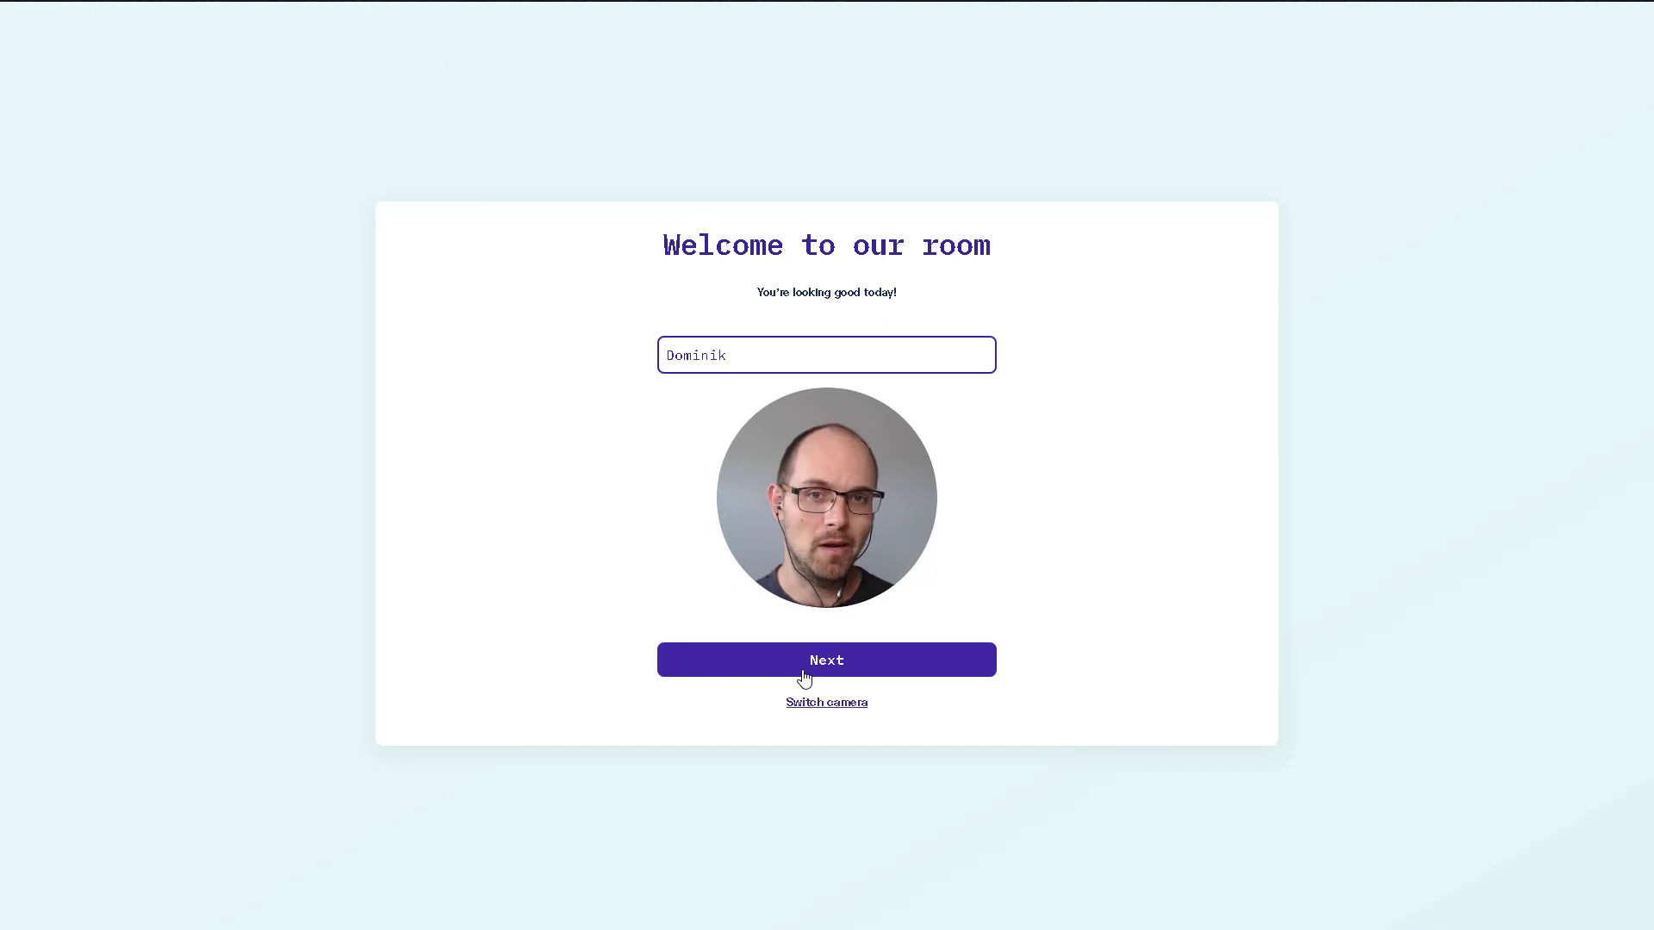
pyautogui.click(810, 673)
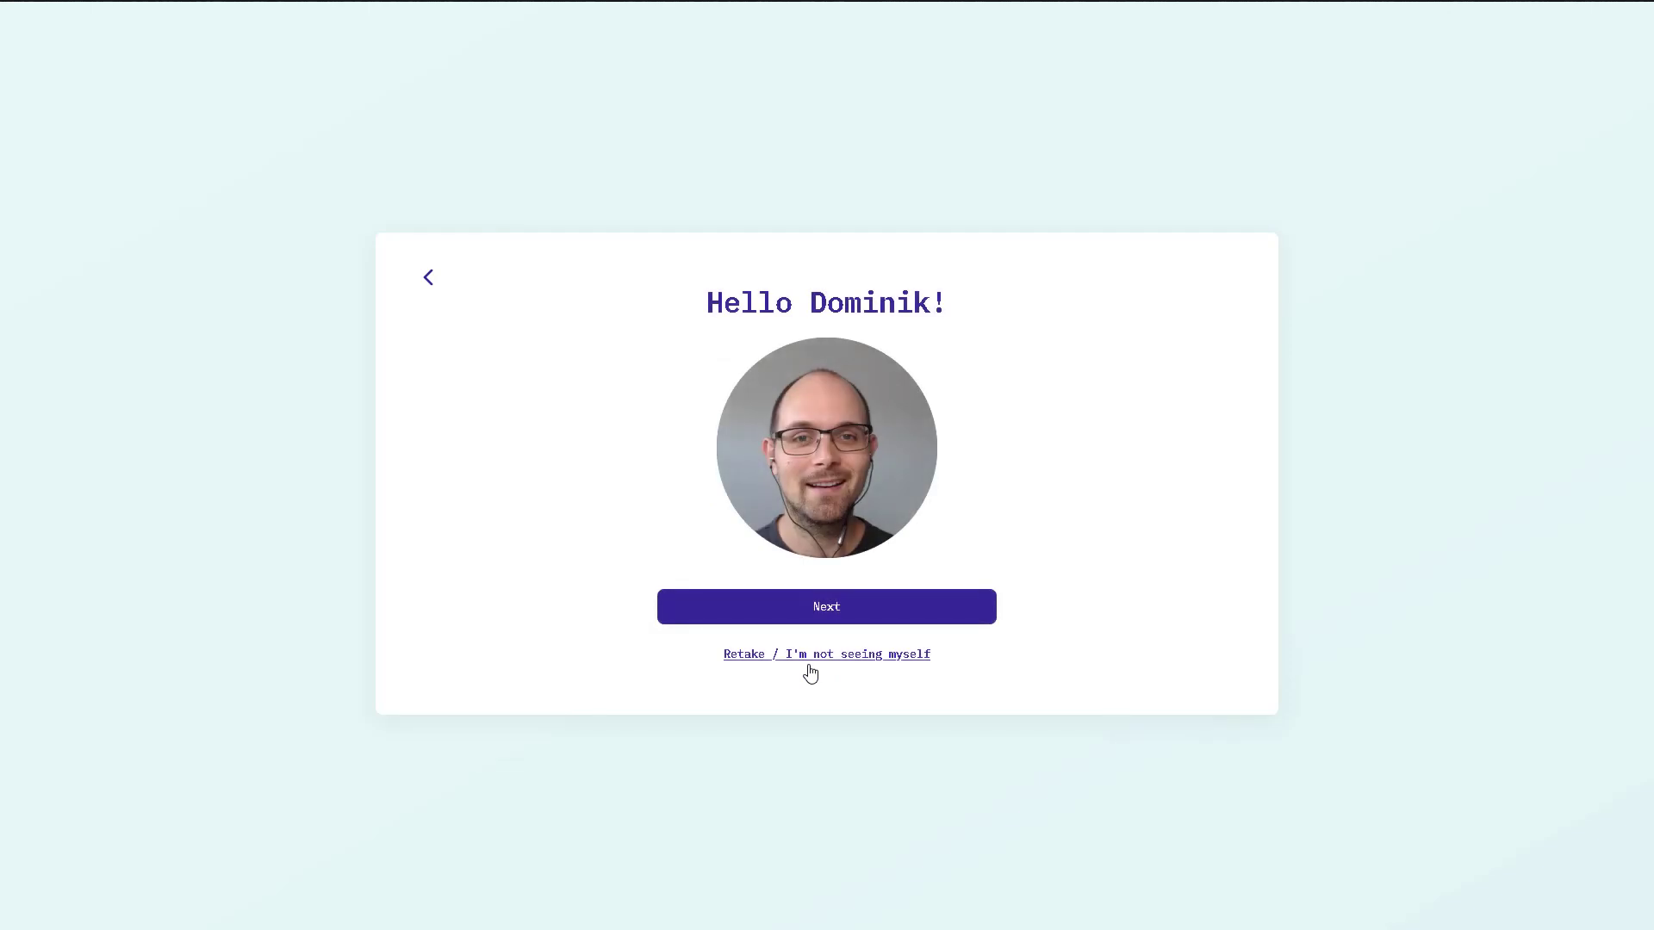
# Accept the camera preview and confirm the test sound and microphone both work.
pyautogui.click(814, 621)
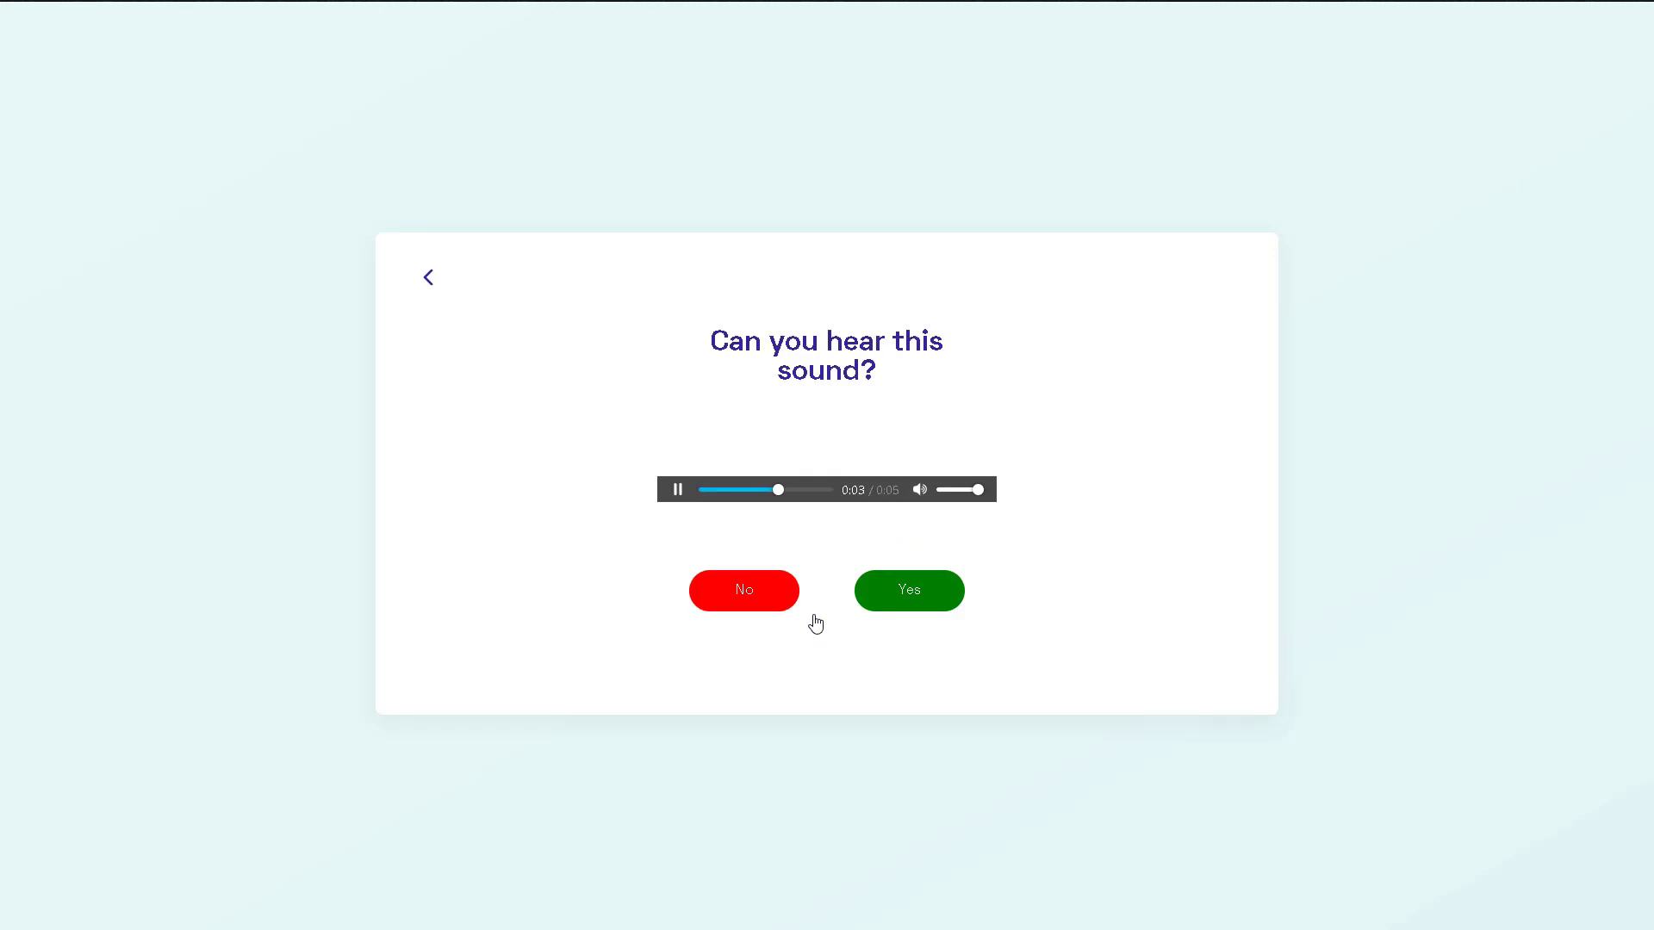
pyautogui.click(886, 593)
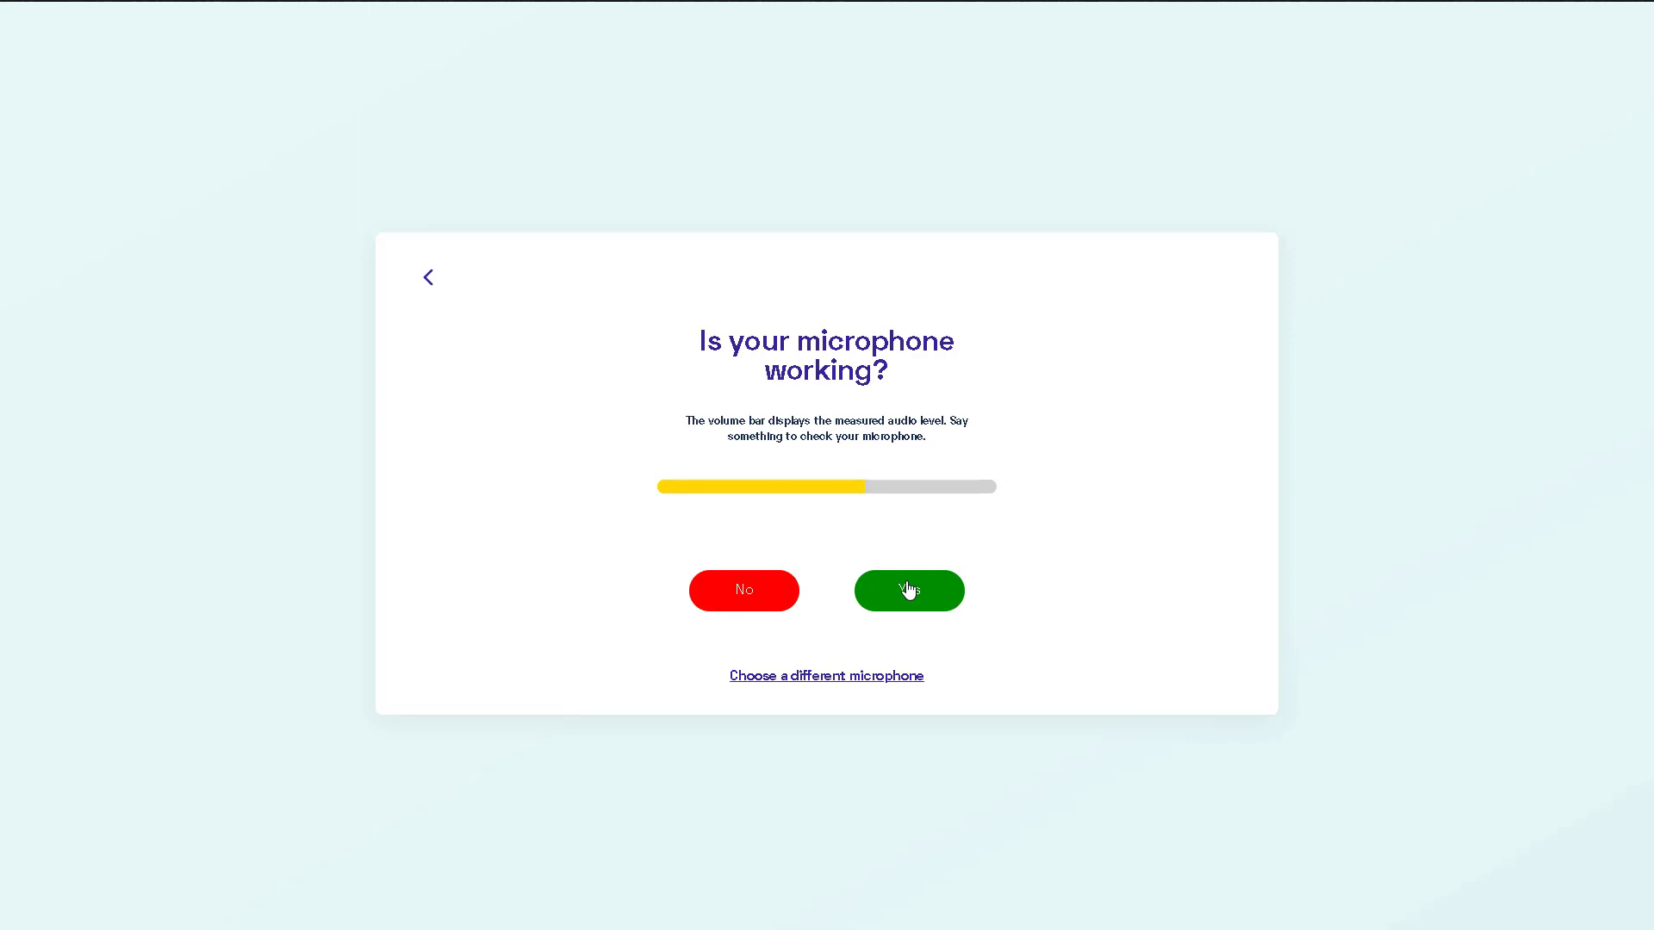
pyautogui.click(909, 590)
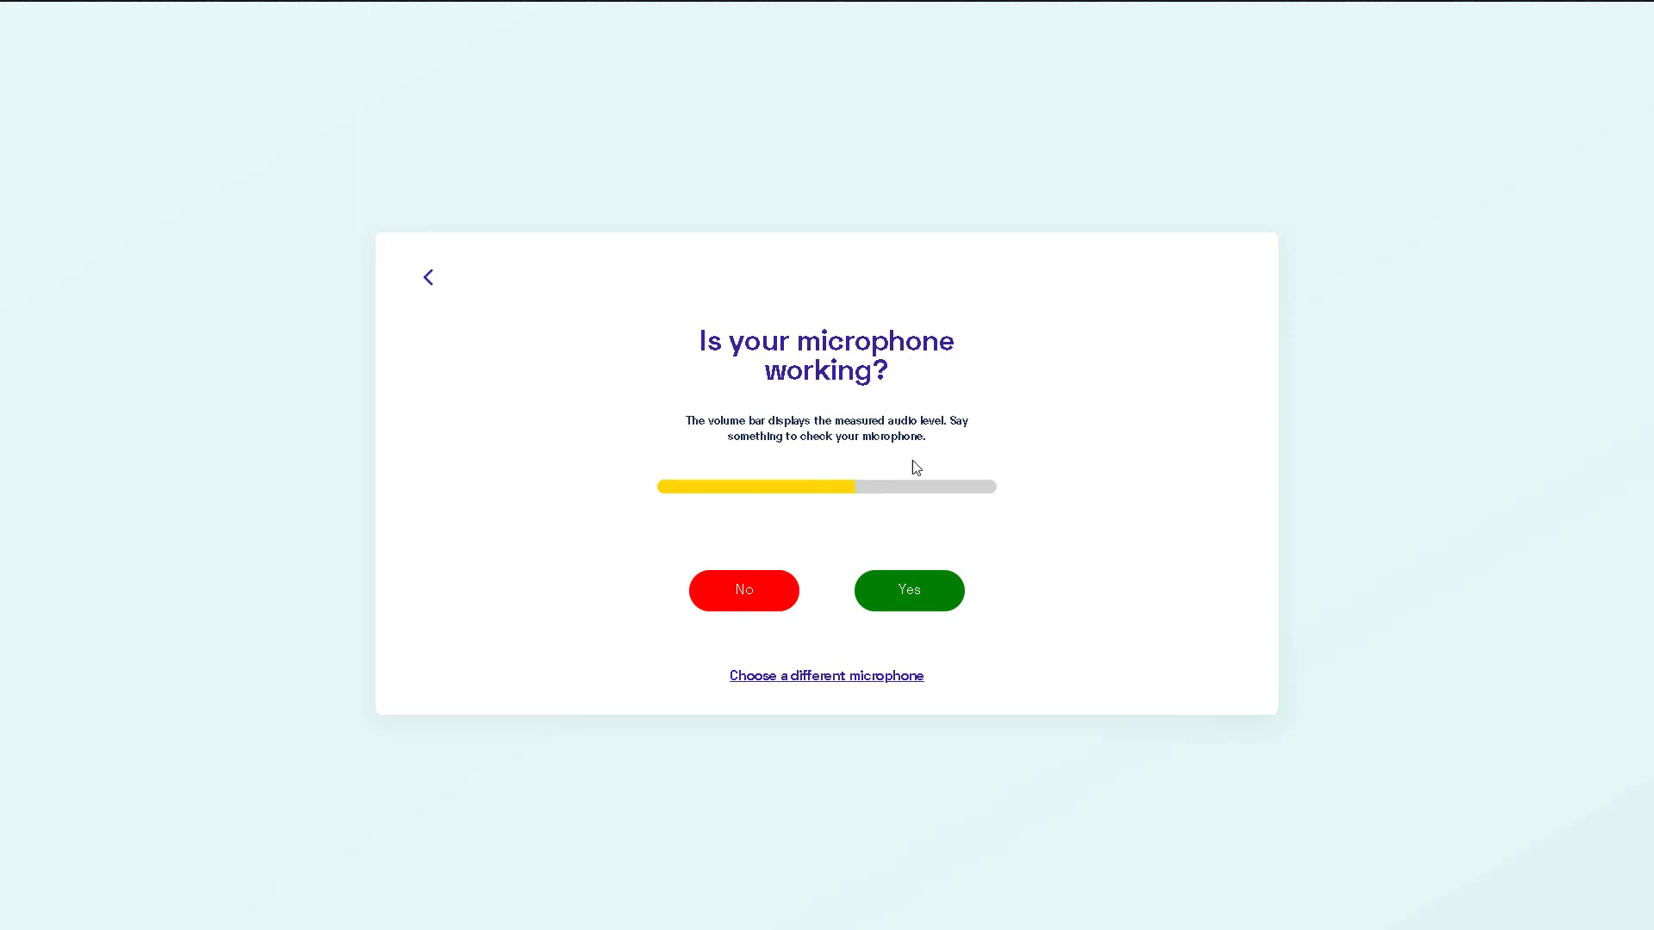
pyautogui.click(946, 598)
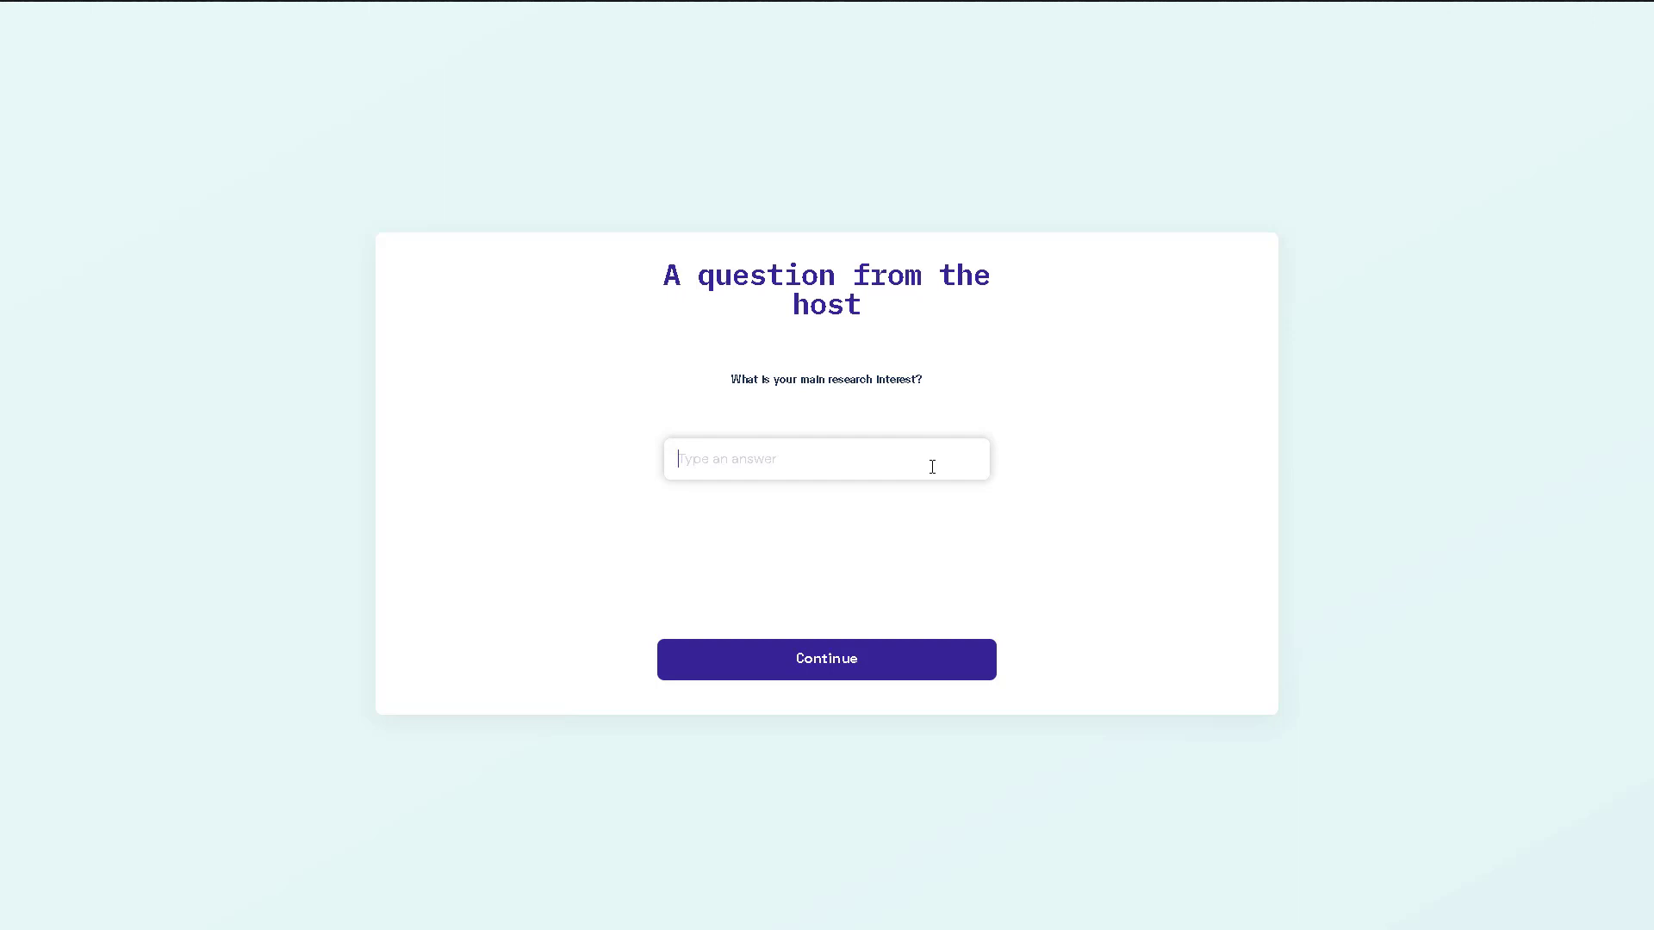
# Submit 'mixed-methods' as your research interest and enter the Hangout room.
pyautogui.write('mixed-method')
pyautogui.write('s')
pyautogui.click(896, 660)
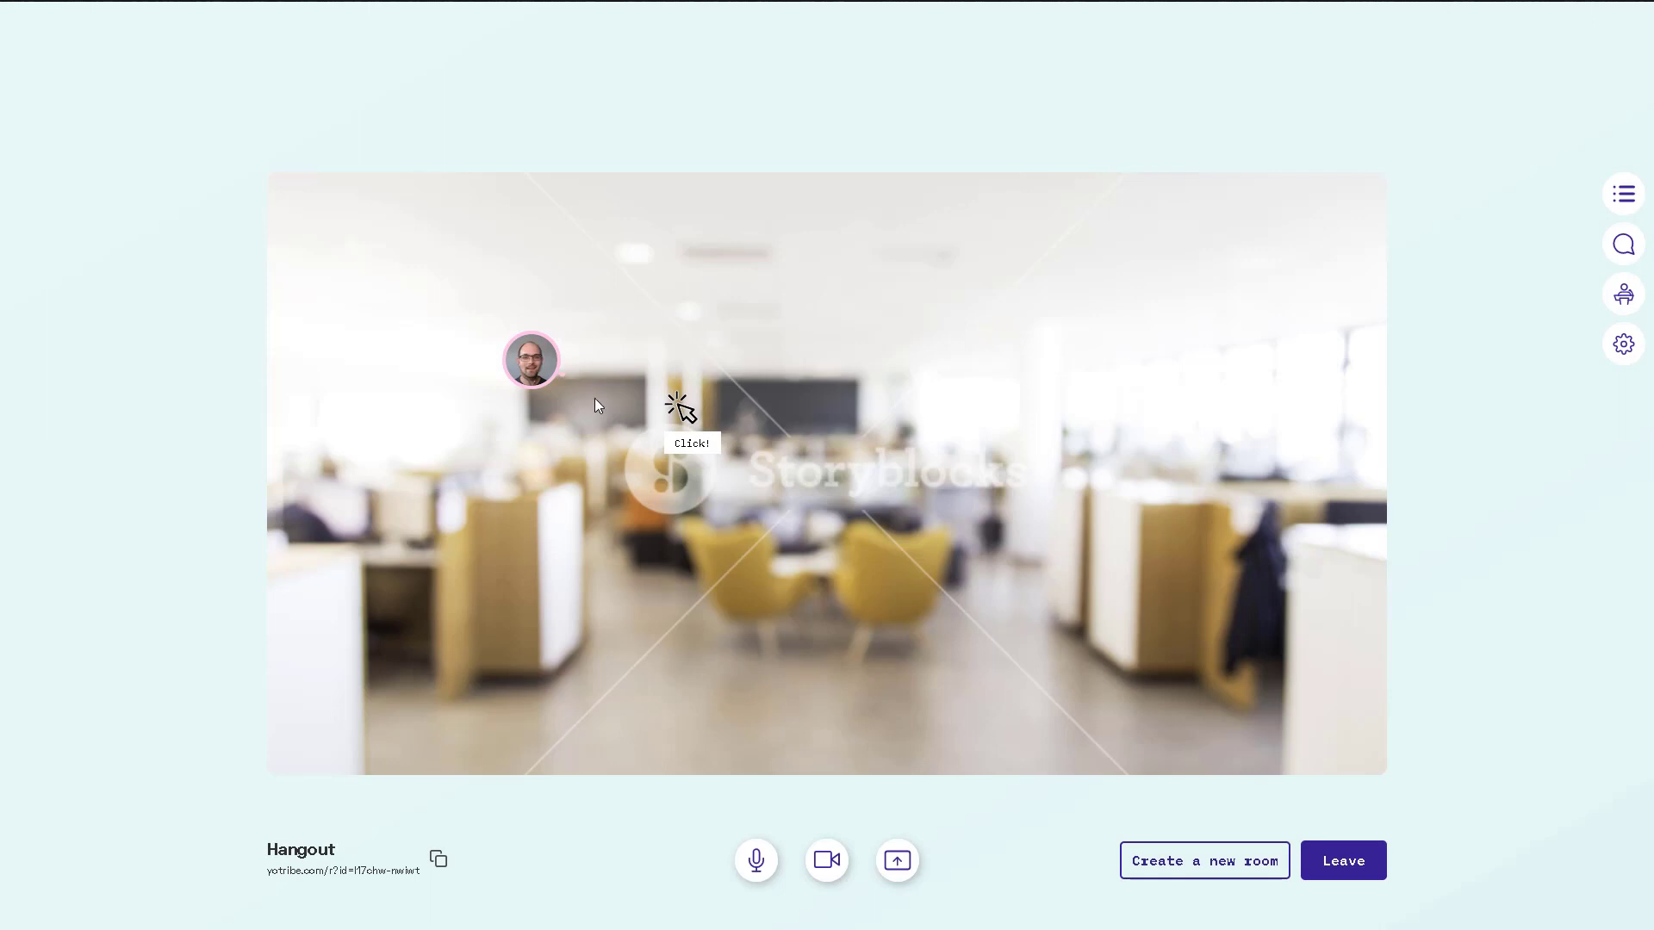
# Move your avatar to the room's right side and show the Participants list.
pyautogui.click(1135, 429)
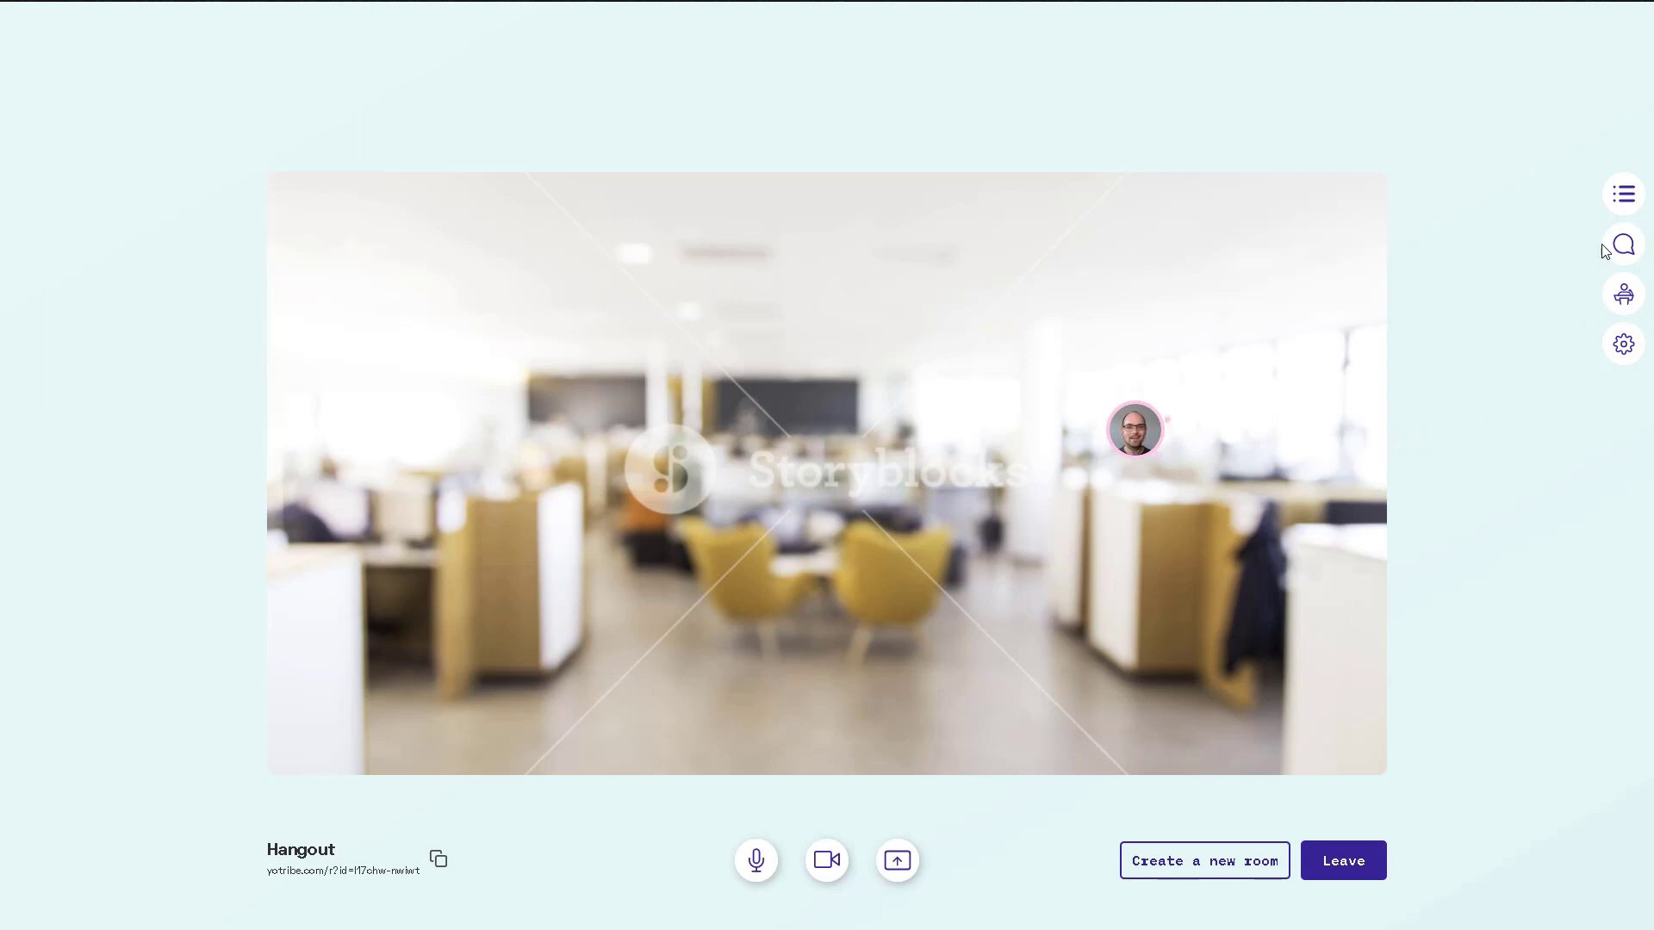
pyautogui.click(1622, 197)
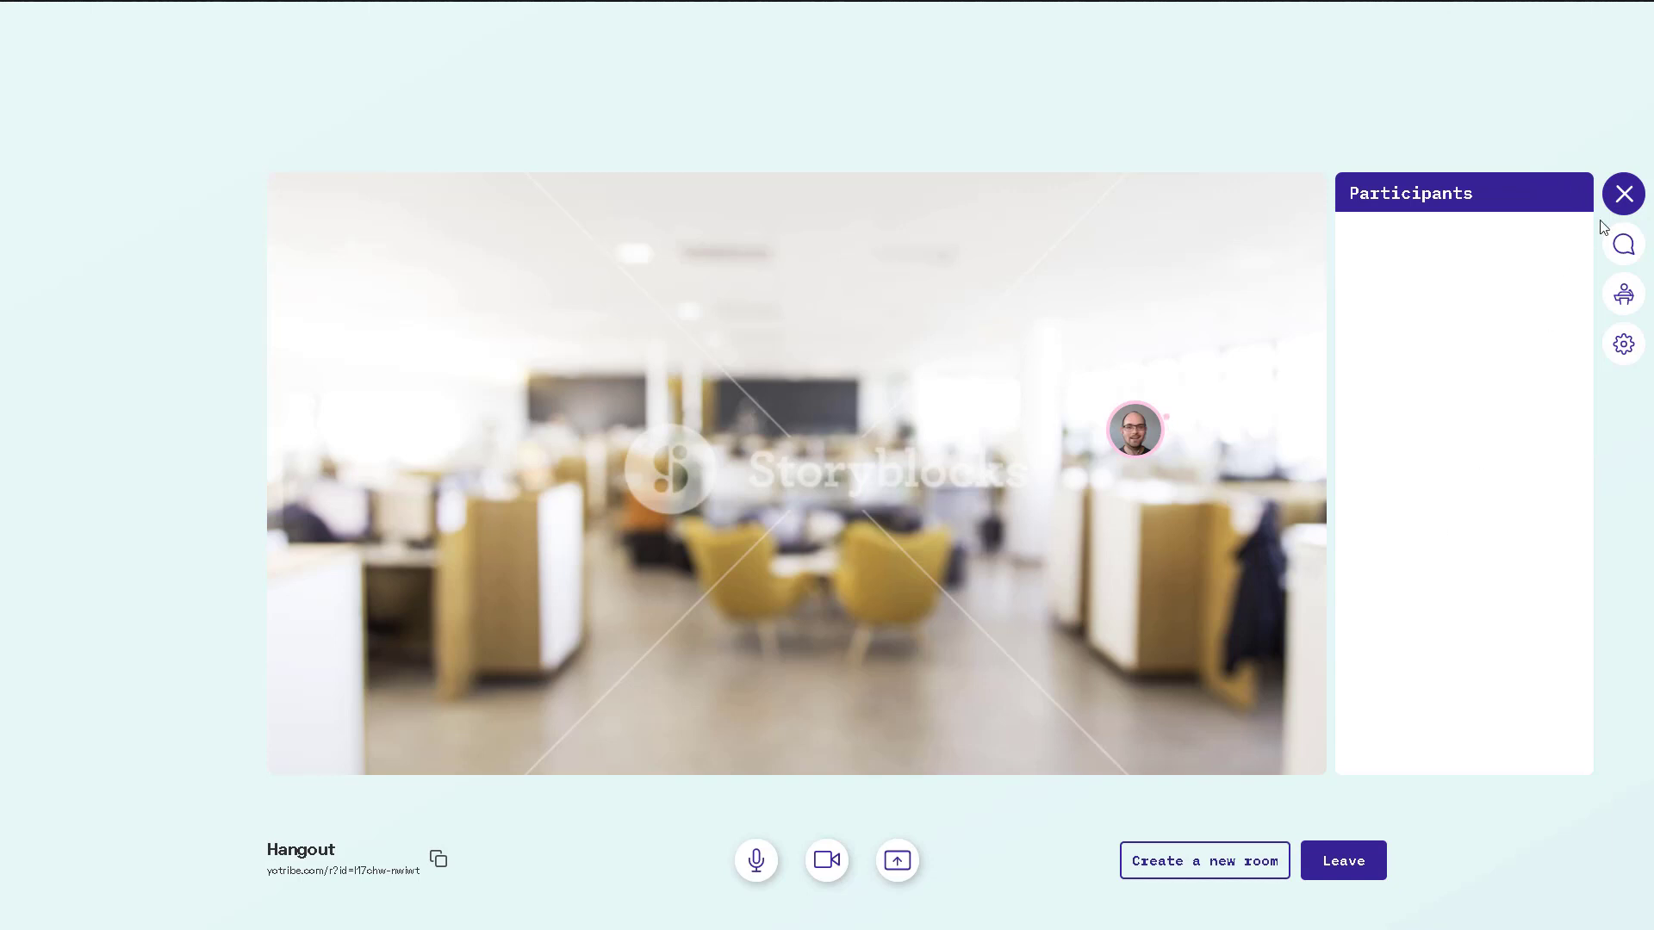
# Send a private 'Hi' to the other participant from the Chat panel.
pyautogui.click(1619, 202)
pyautogui.click(1624, 245)
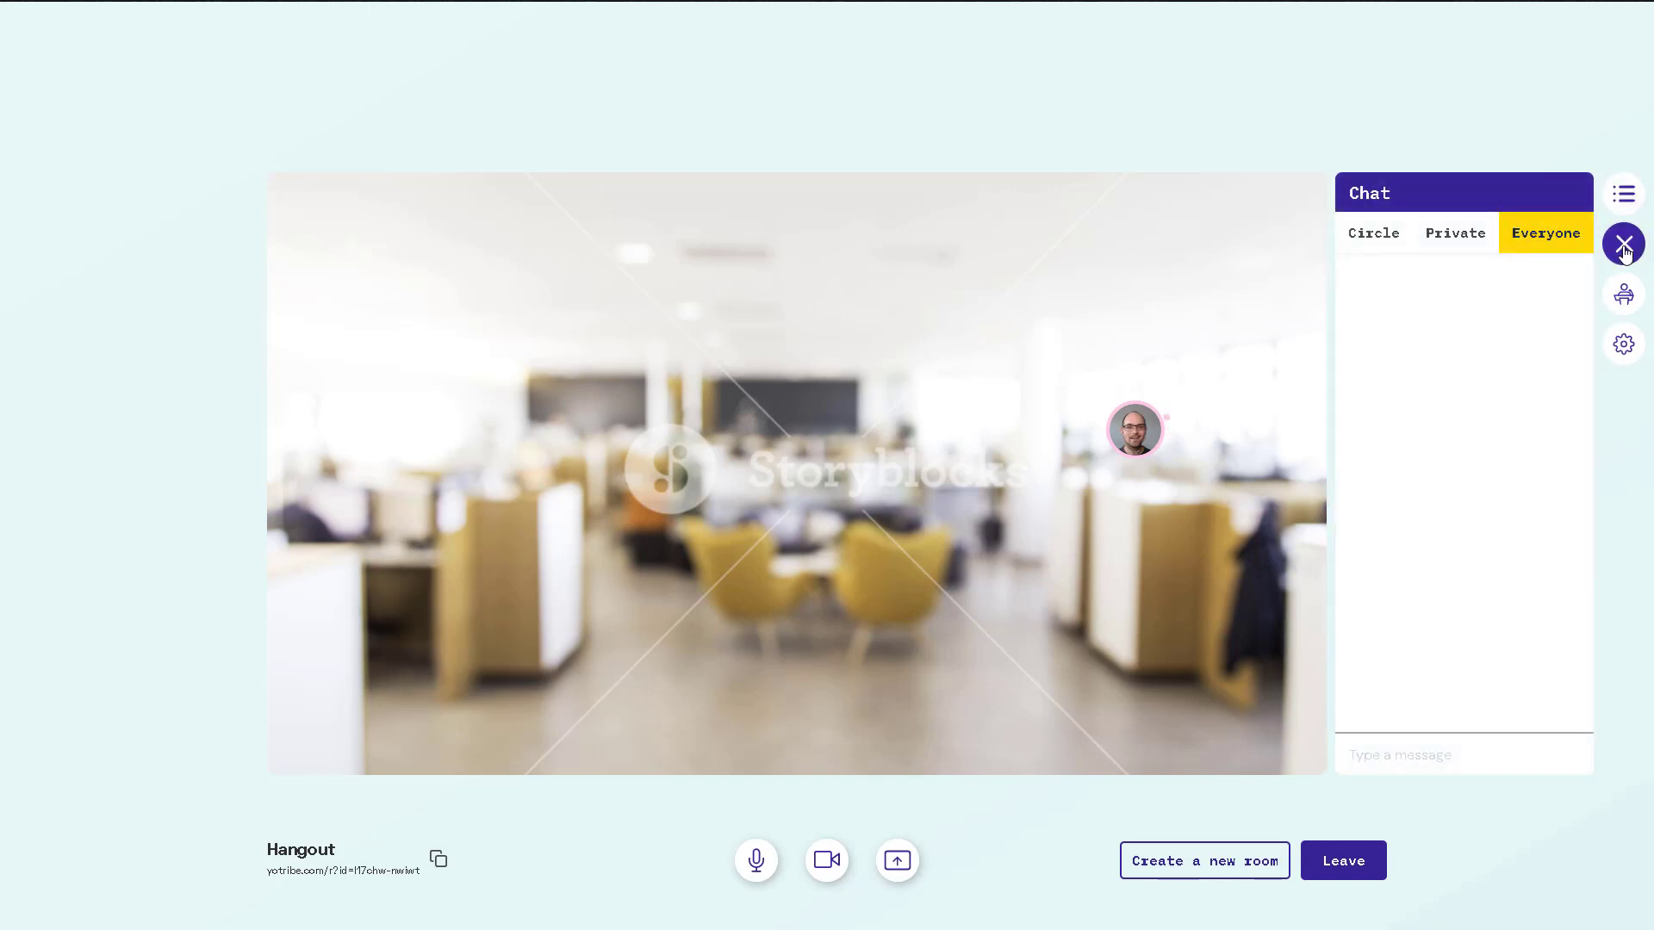
pyautogui.click(1376, 246)
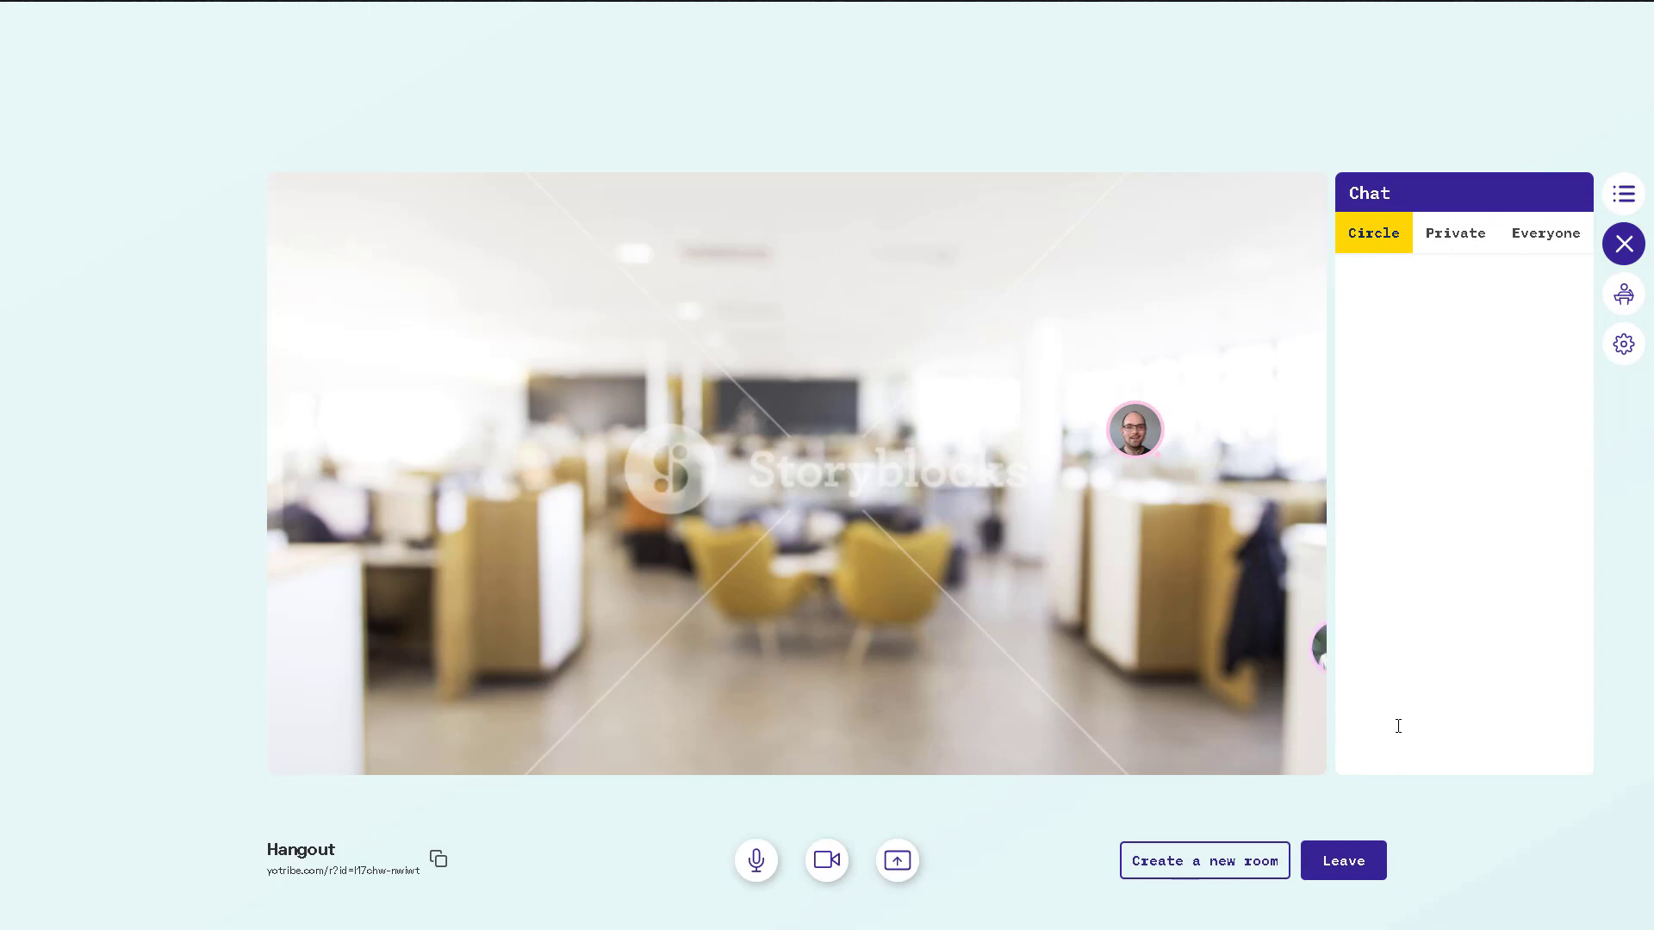
pyautogui.click(1458, 243)
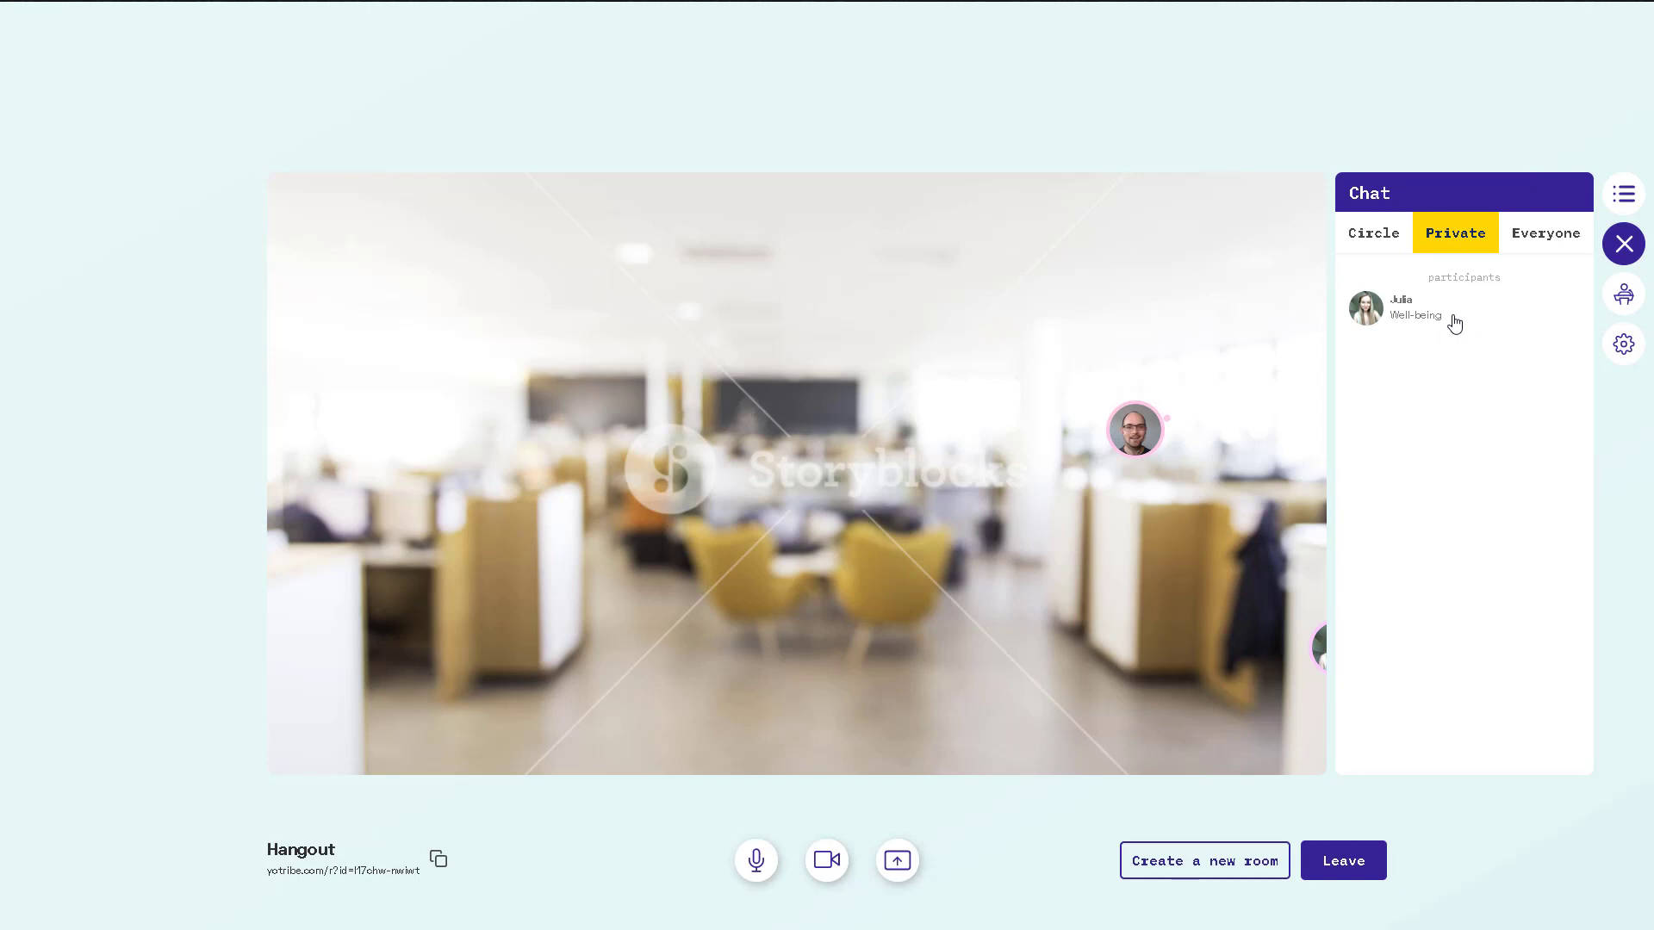
pyautogui.click(1454, 323)
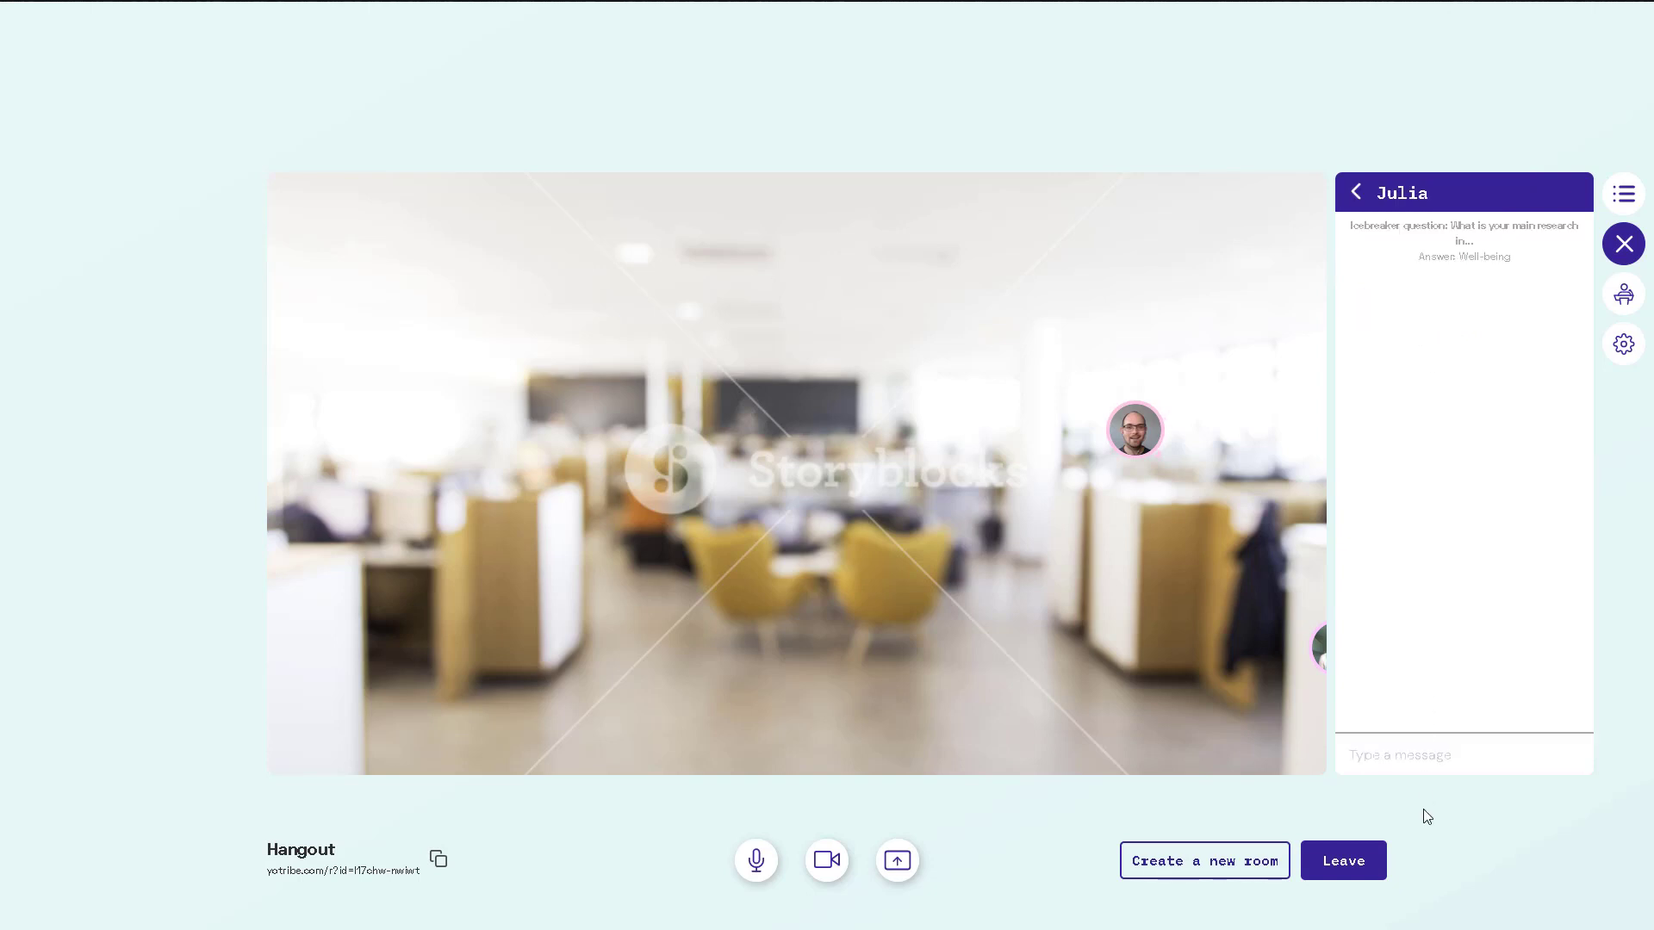
pyautogui.write('Hi')
pyautogui.press('Return')
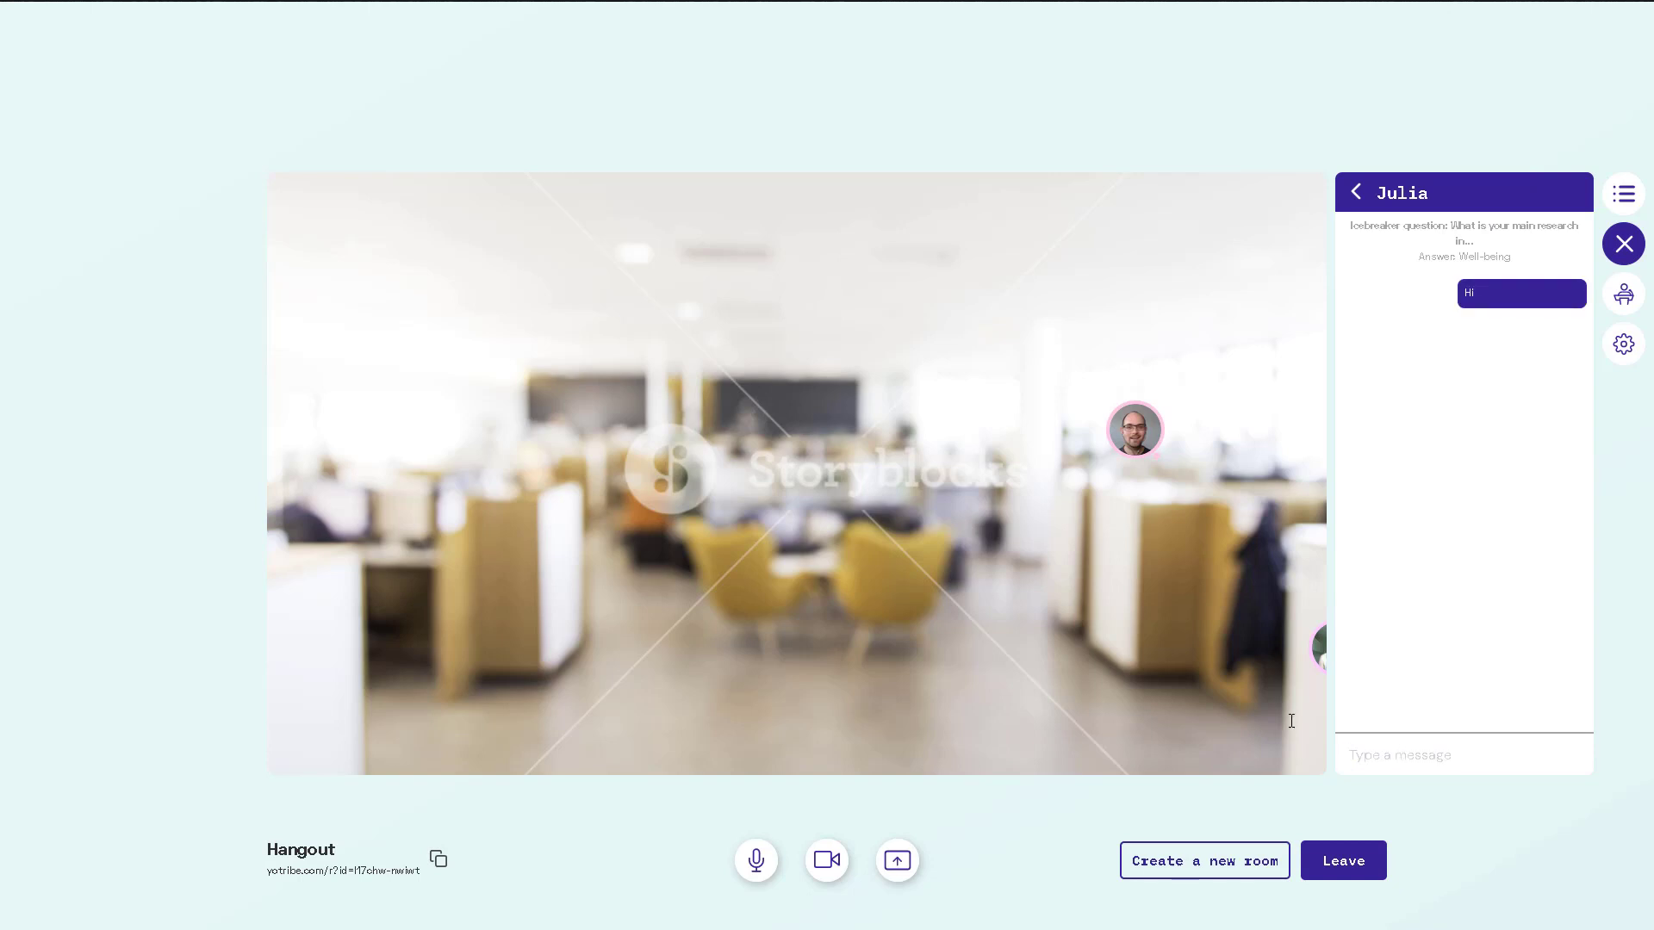
# Post 'Hi everyone' in the Everyone chat, then bring up the Broadcast panel.
pyautogui.click(1354, 194)
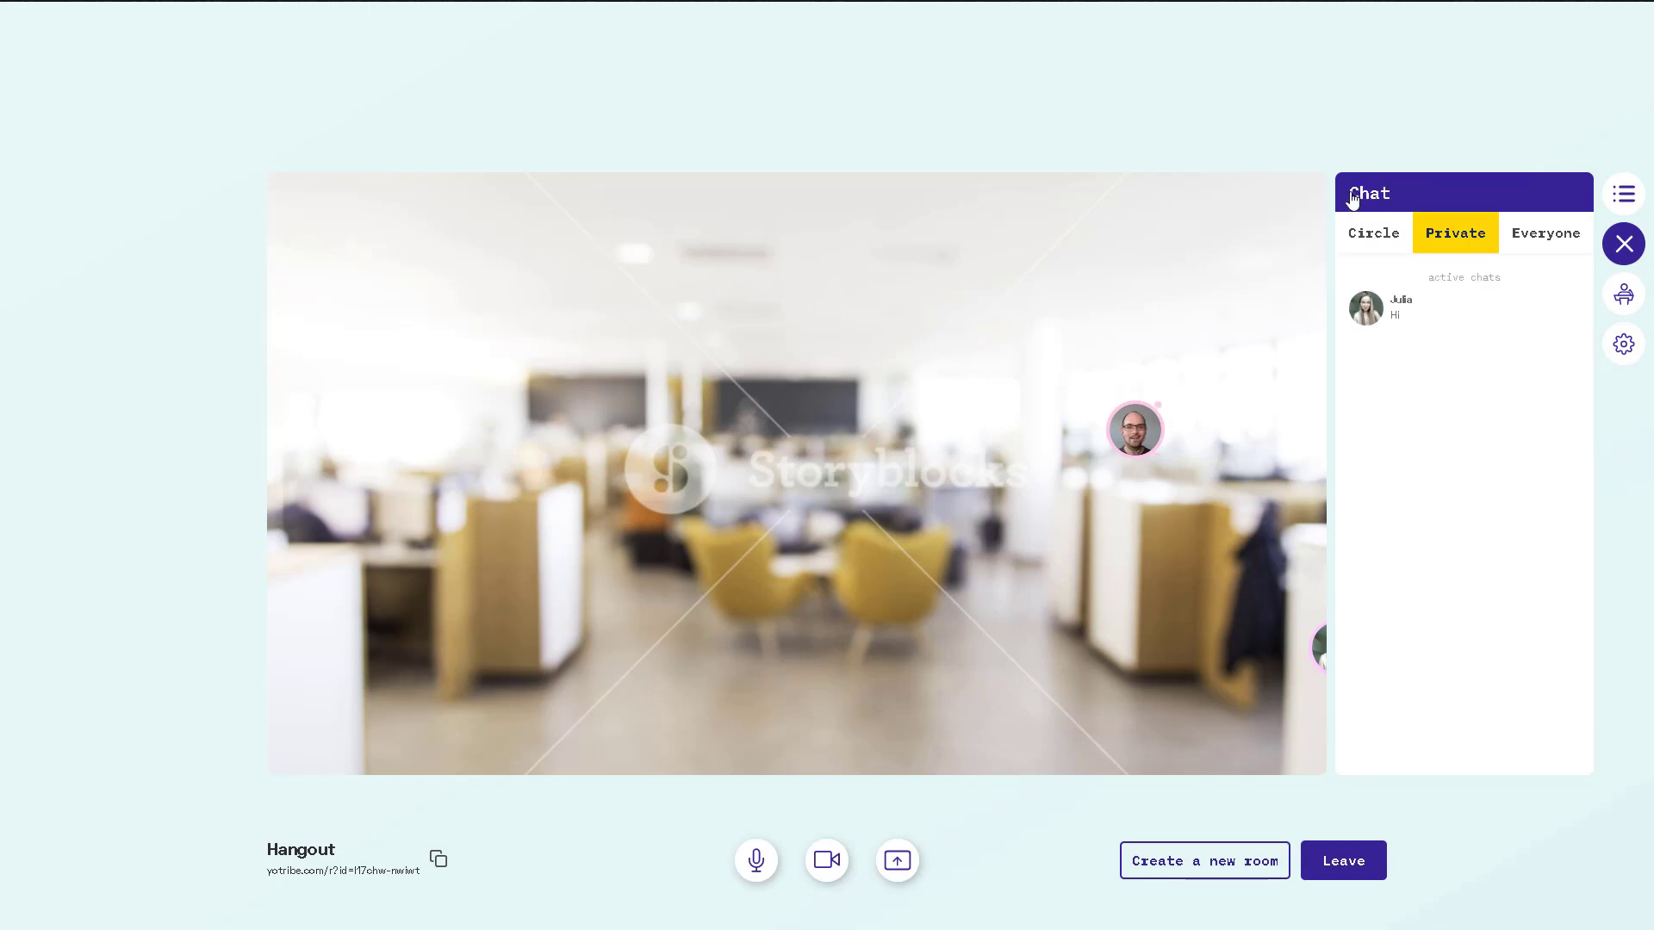
pyautogui.click(1547, 234)
pyautogui.write('H')
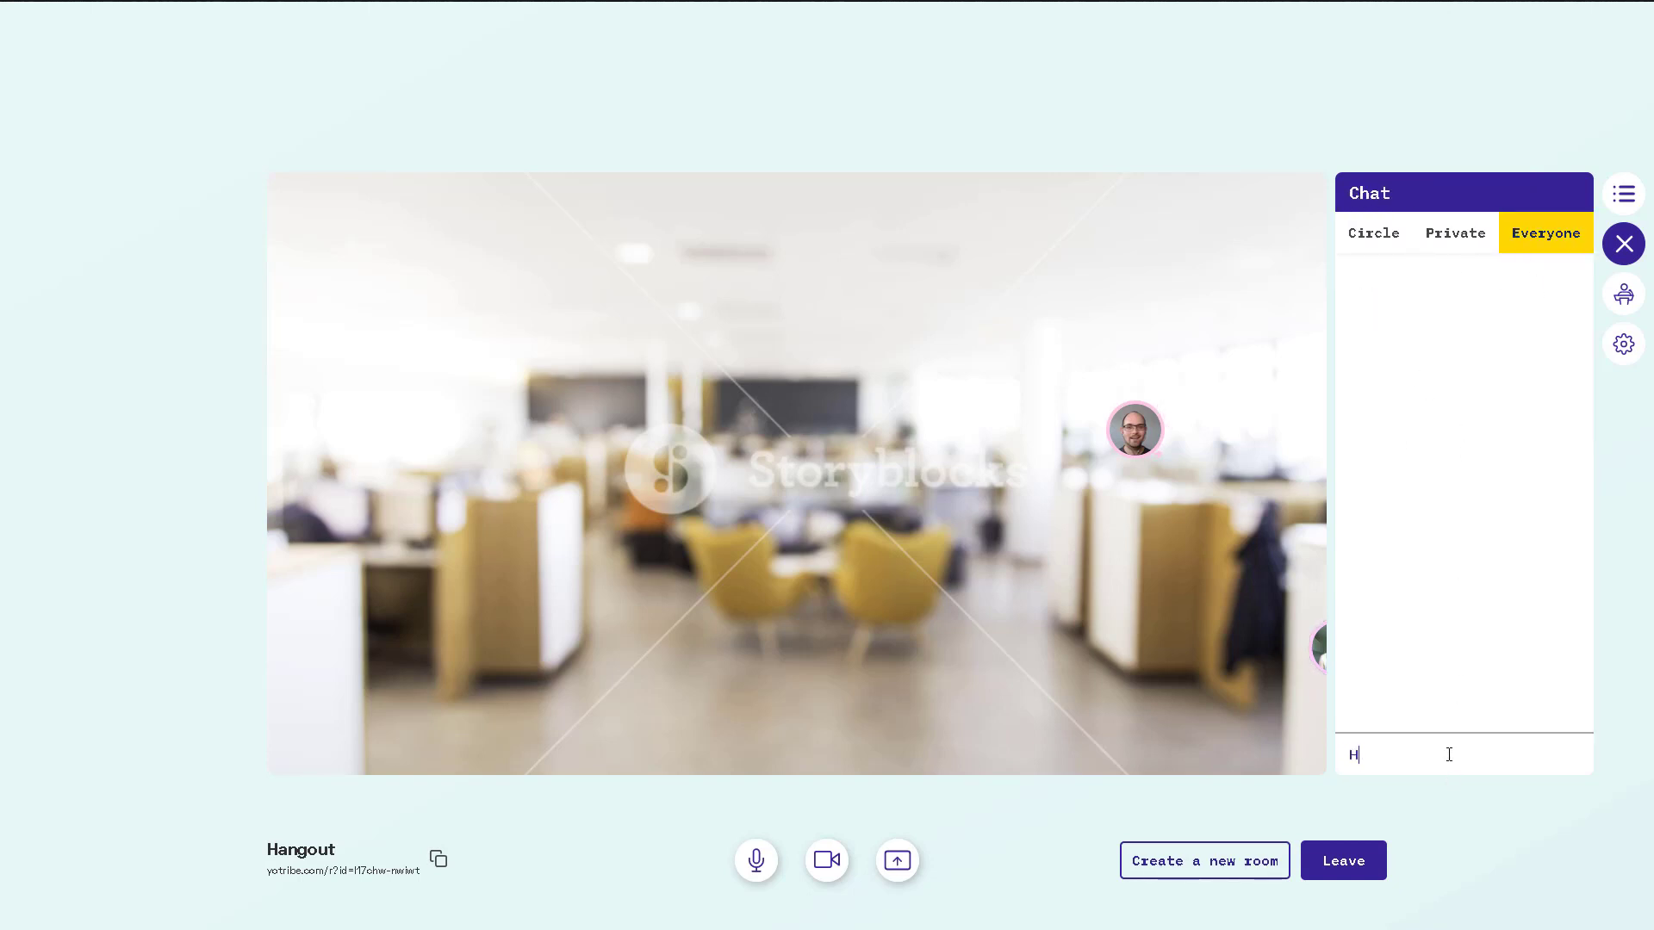
pyautogui.write('i everyone')
pyautogui.press('Return')
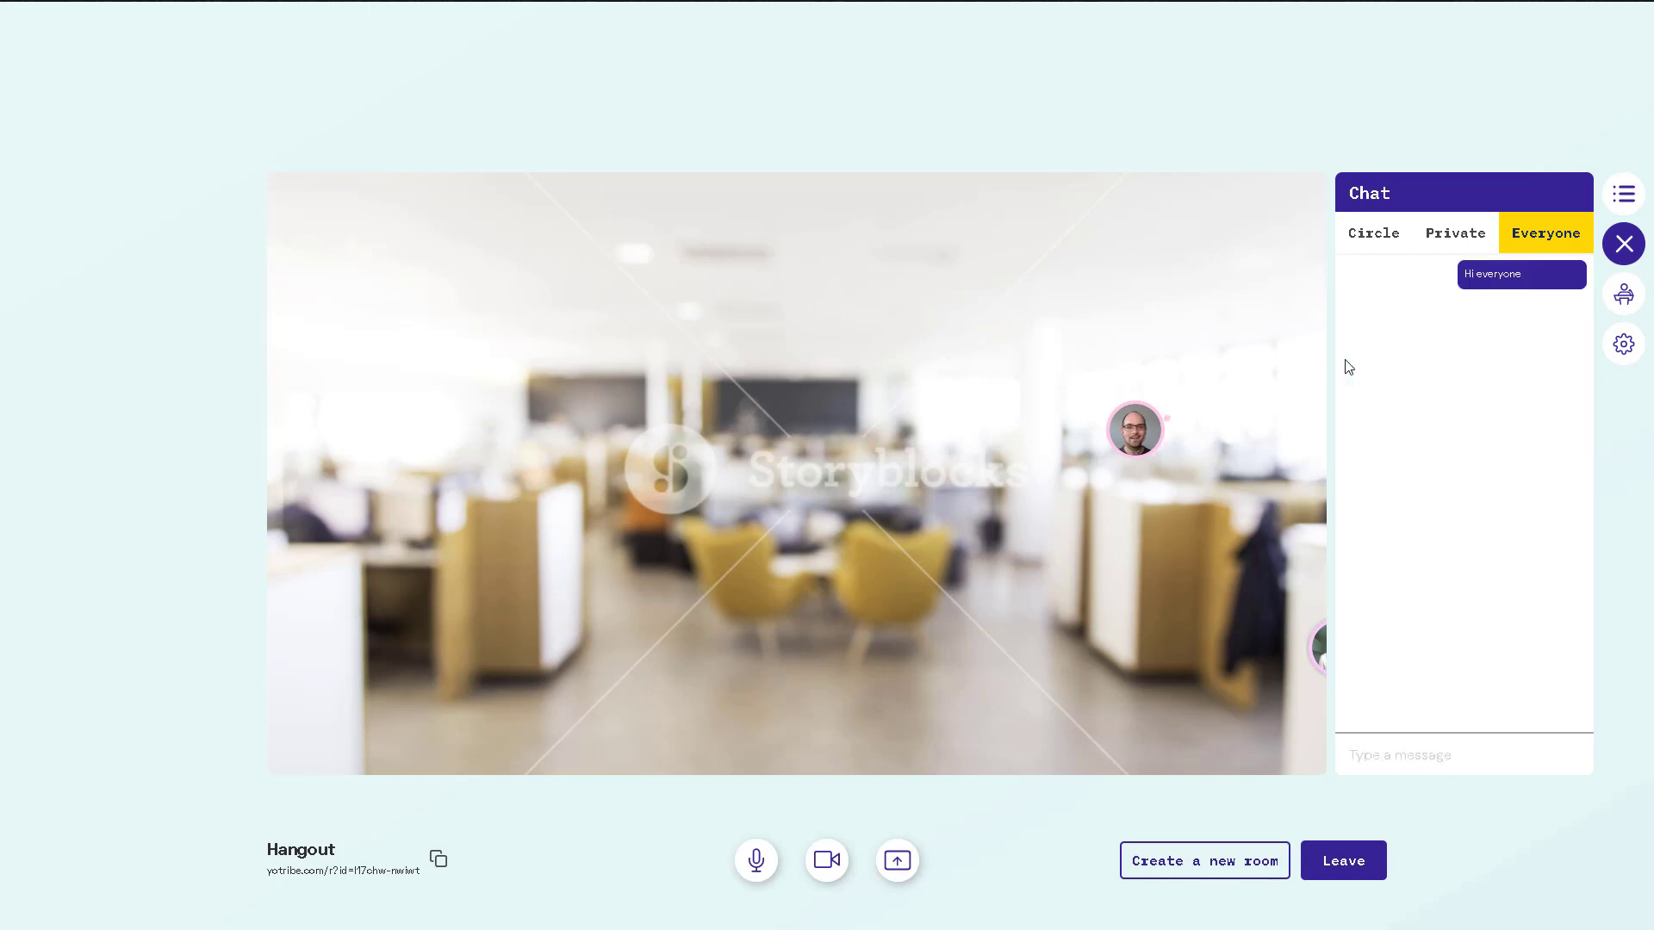
pyautogui.click(1624, 303)
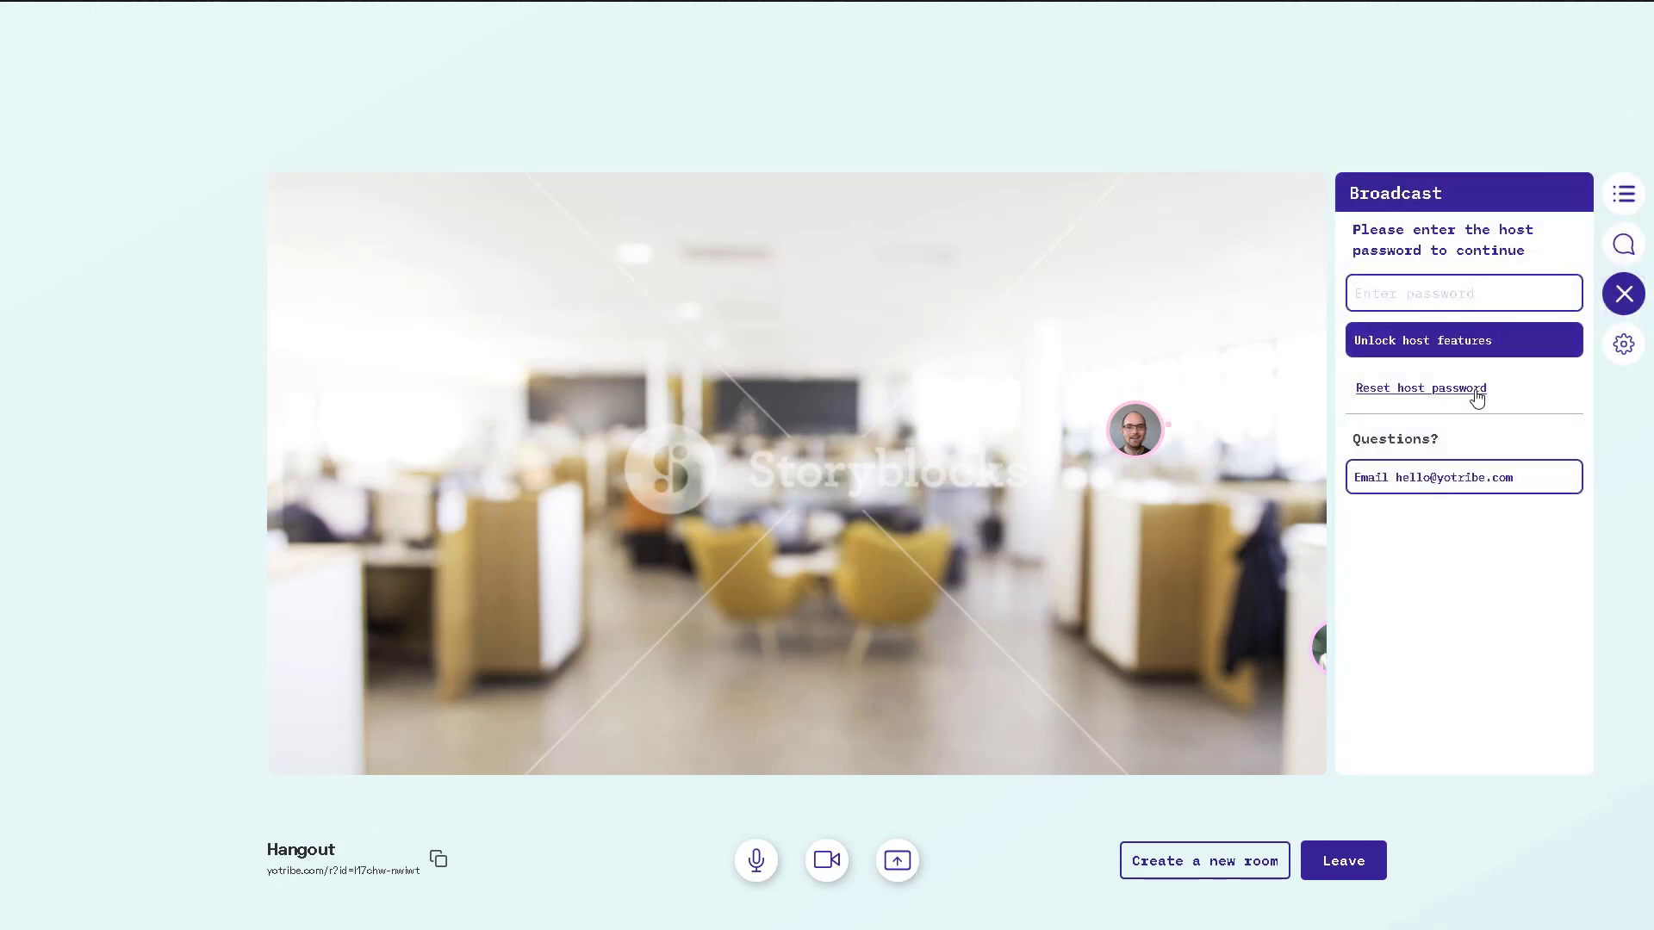
# Open the room Settings panel, scroll through its options, then close it.
pyautogui.click(1626, 345)
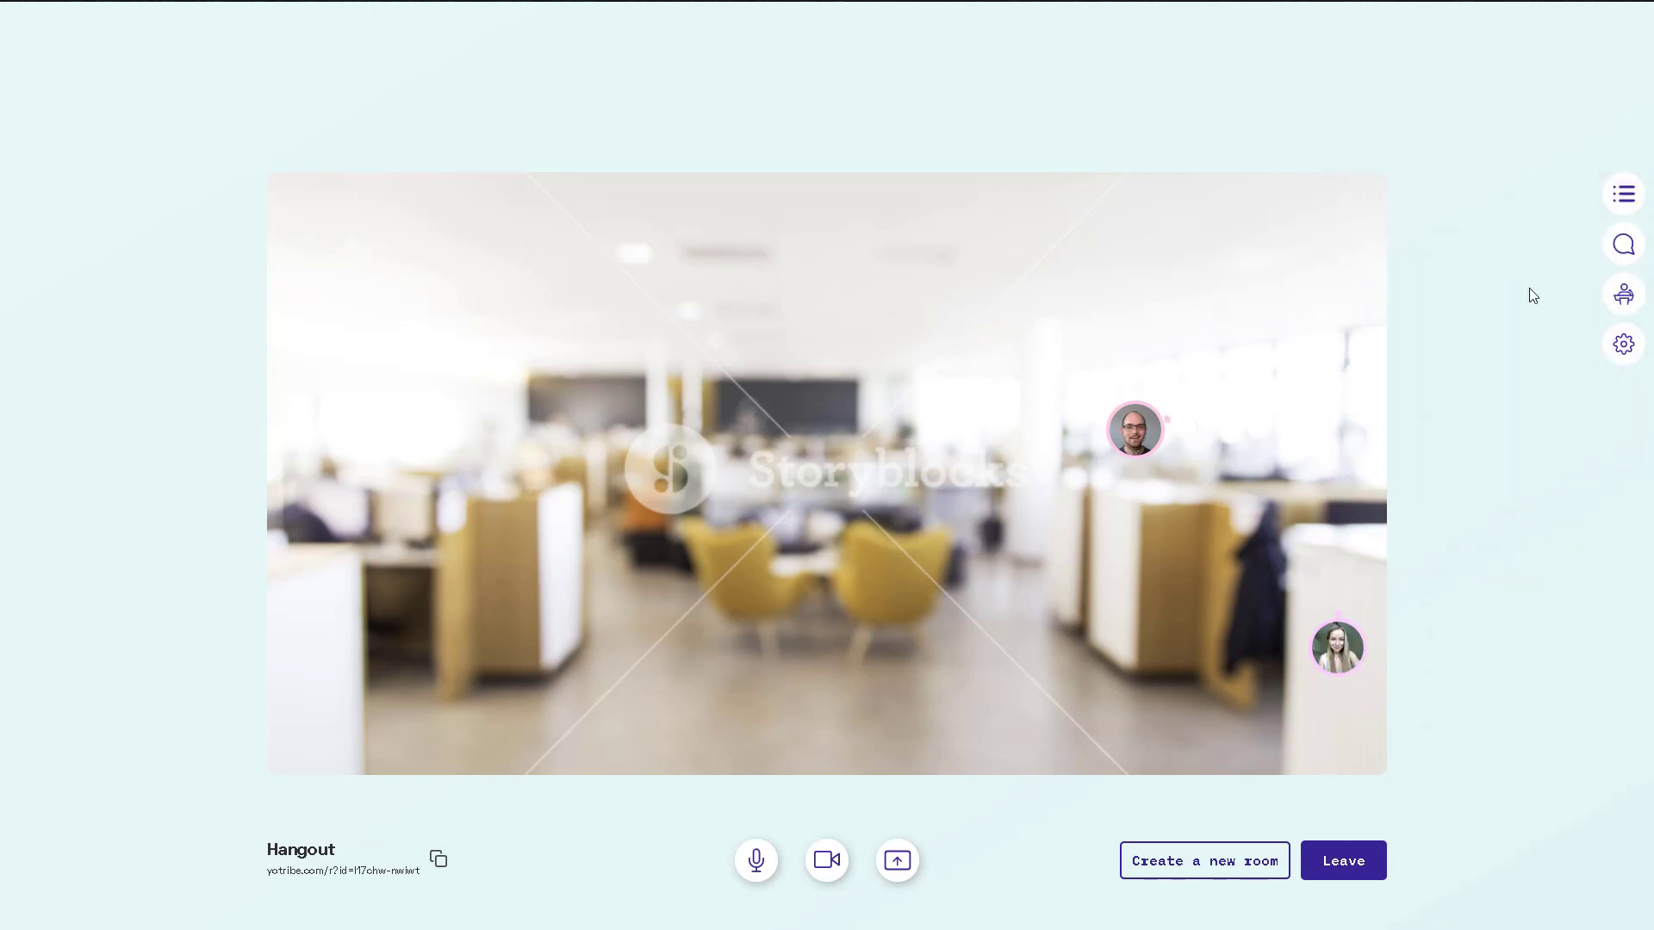
pyautogui.click(1624, 345)
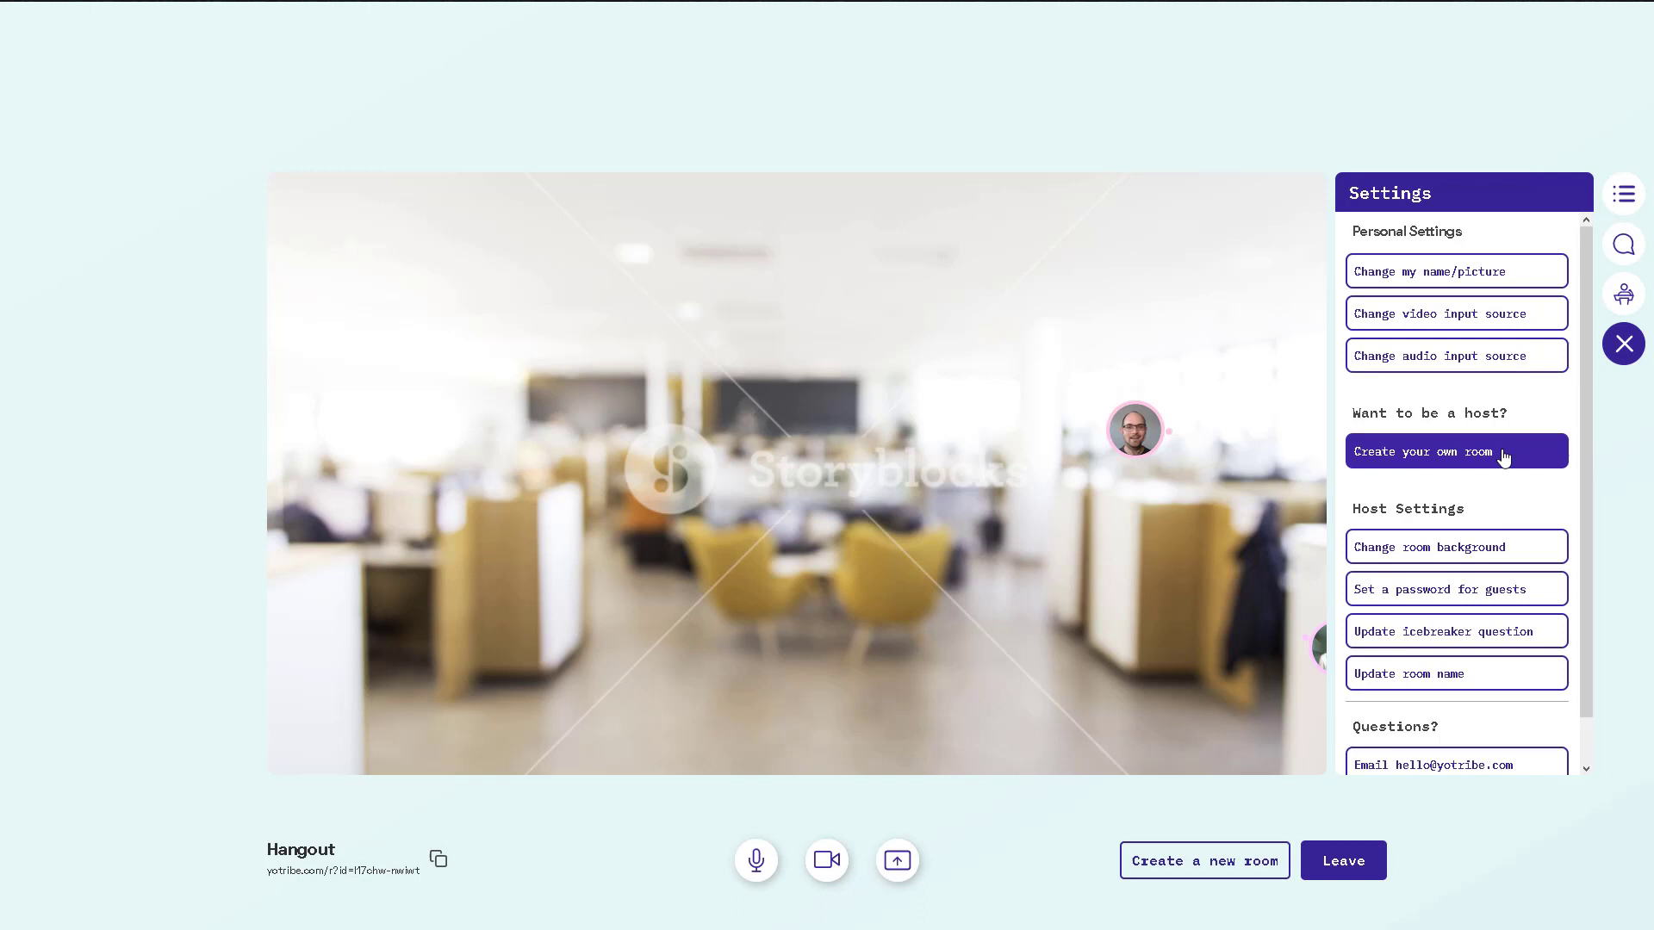
pyautogui.scroll(-1, 1504, 460)
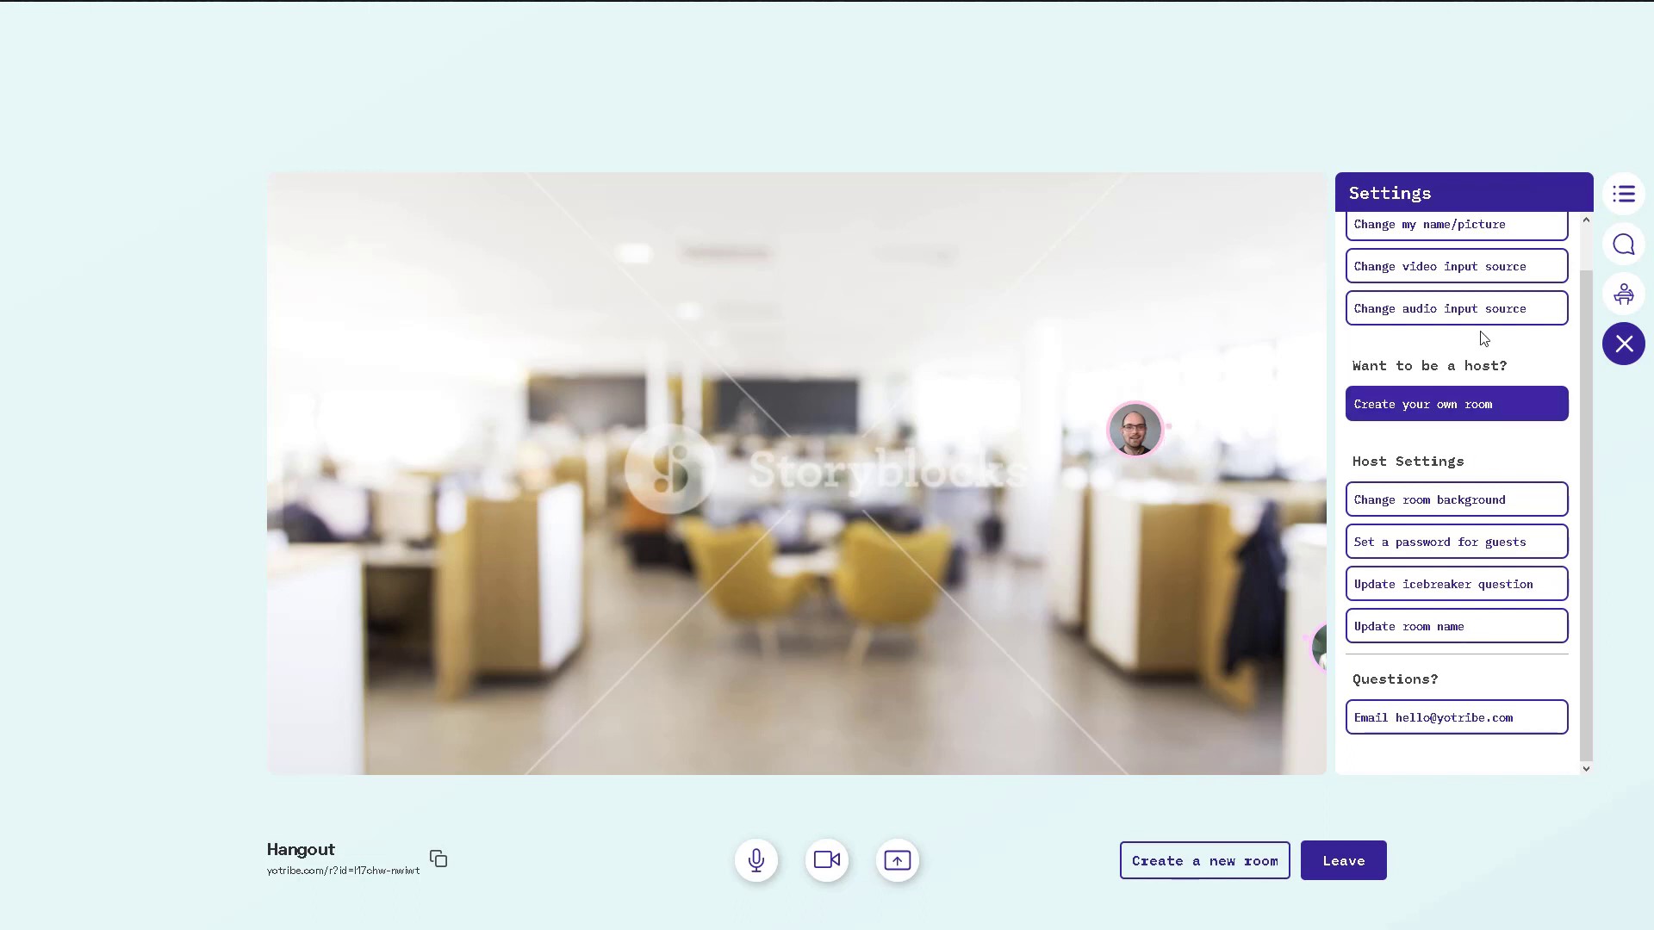
pyautogui.click(1625, 348)
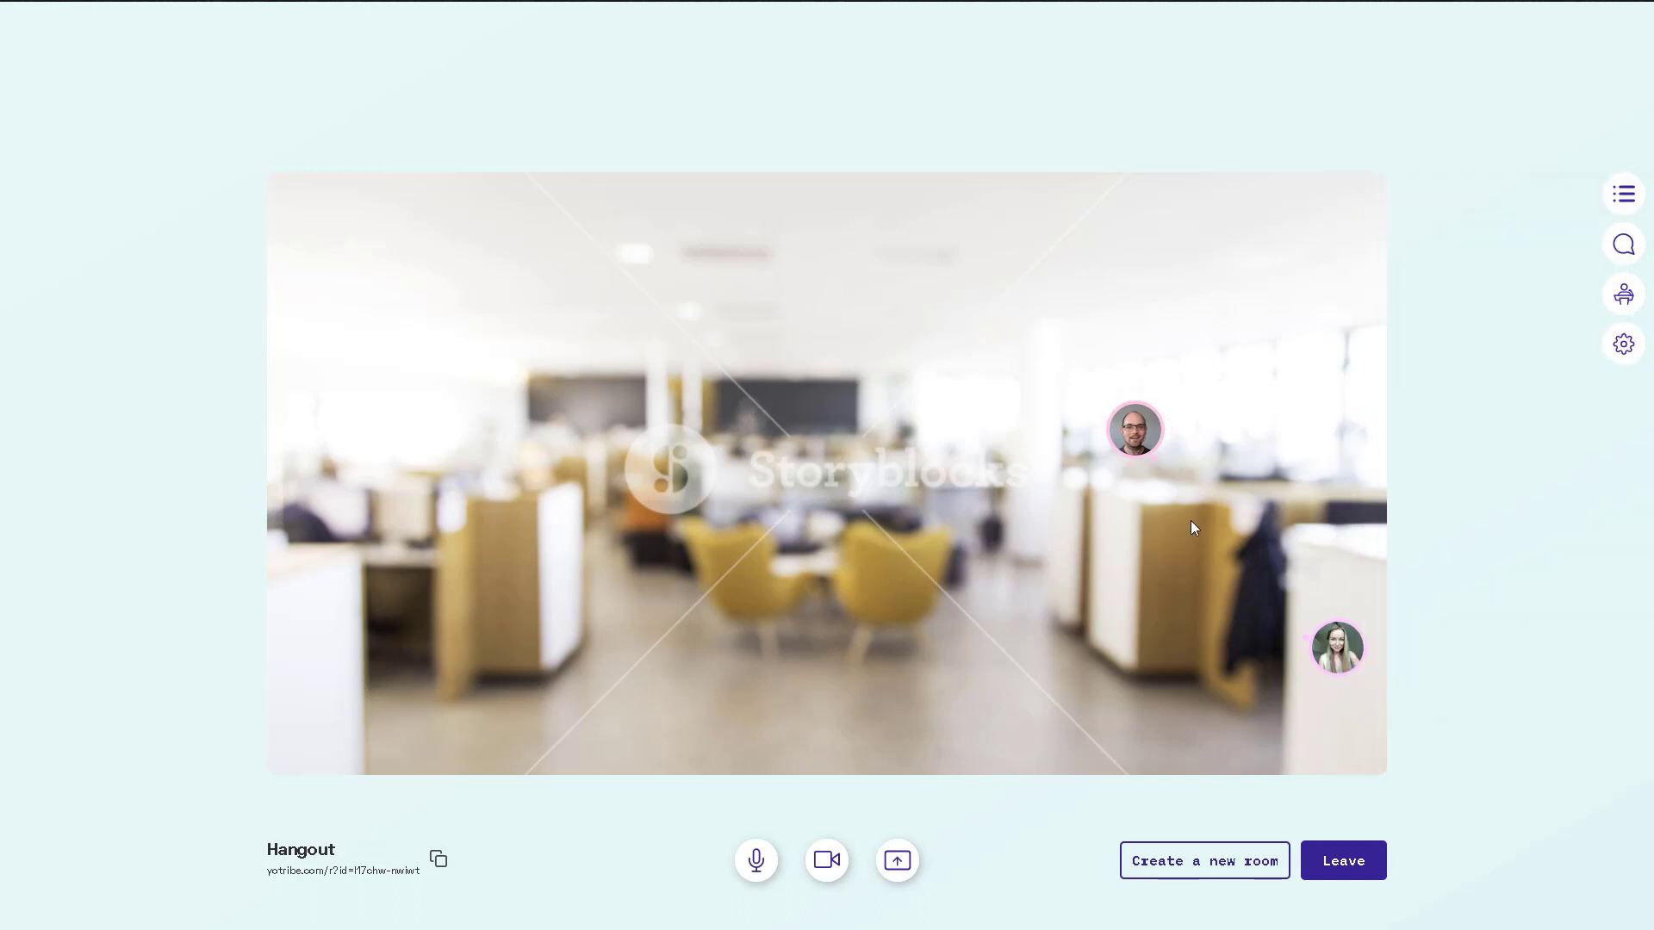
# Drag your avatar beside the other participant and send 'Hi circle' in the Circle chat.
pyautogui.moveTo(1342, 668)
pyautogui.moveTo(1019, 387); pyautogui.dragTo(1261, 613)
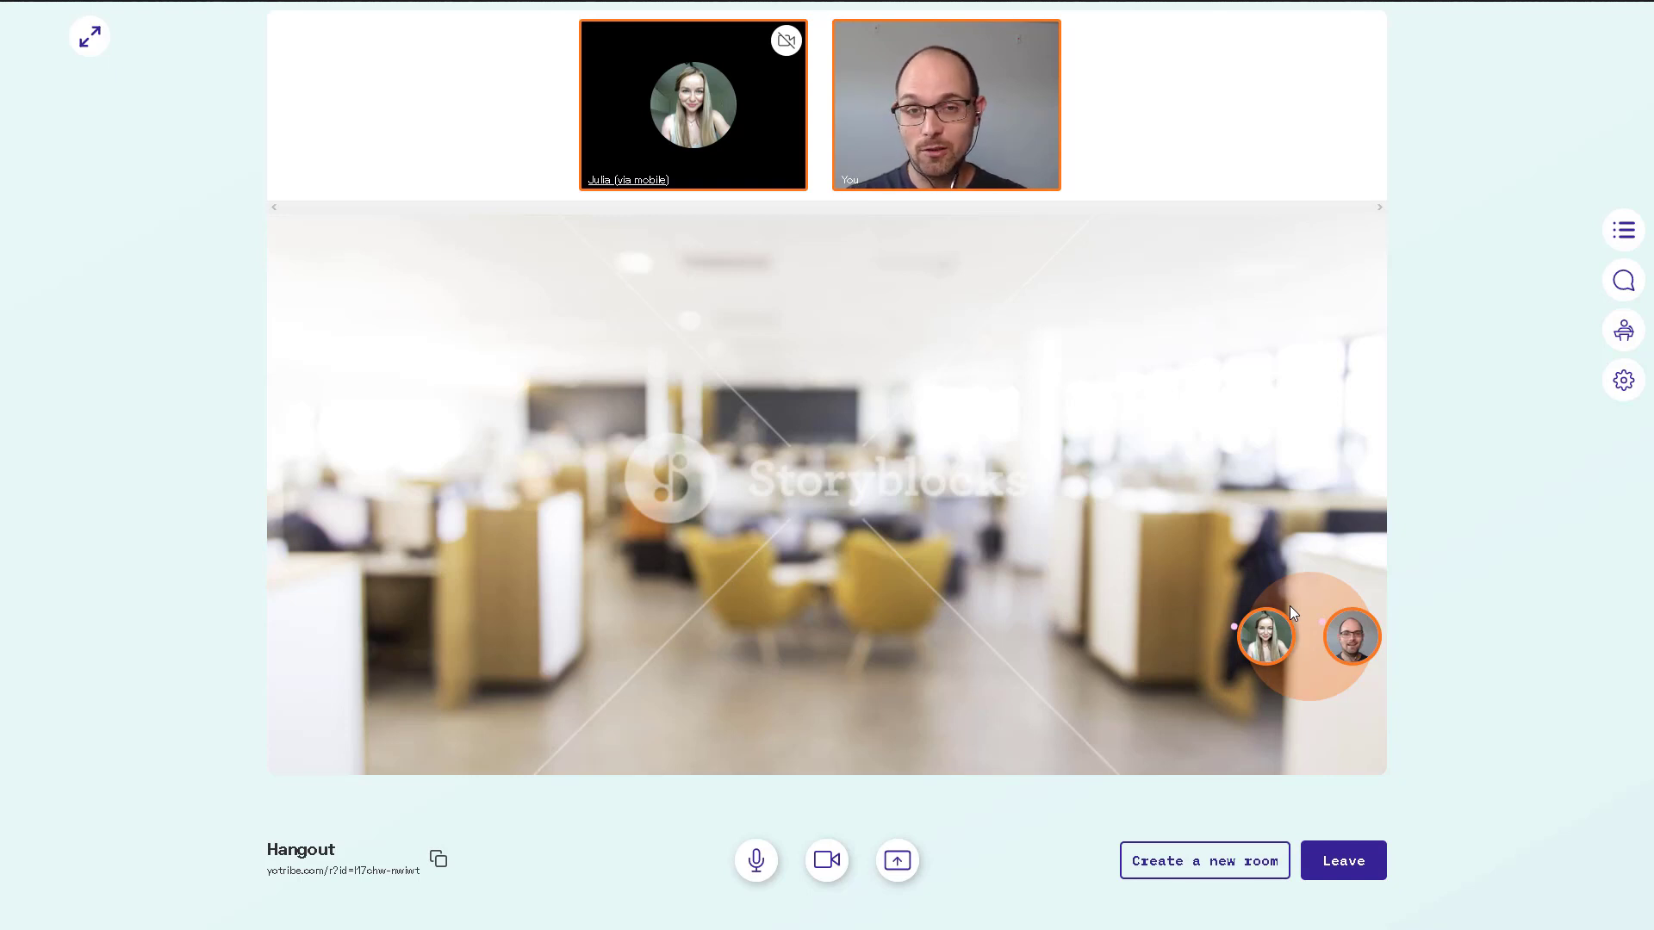
pyautogui.click(1623, 278)
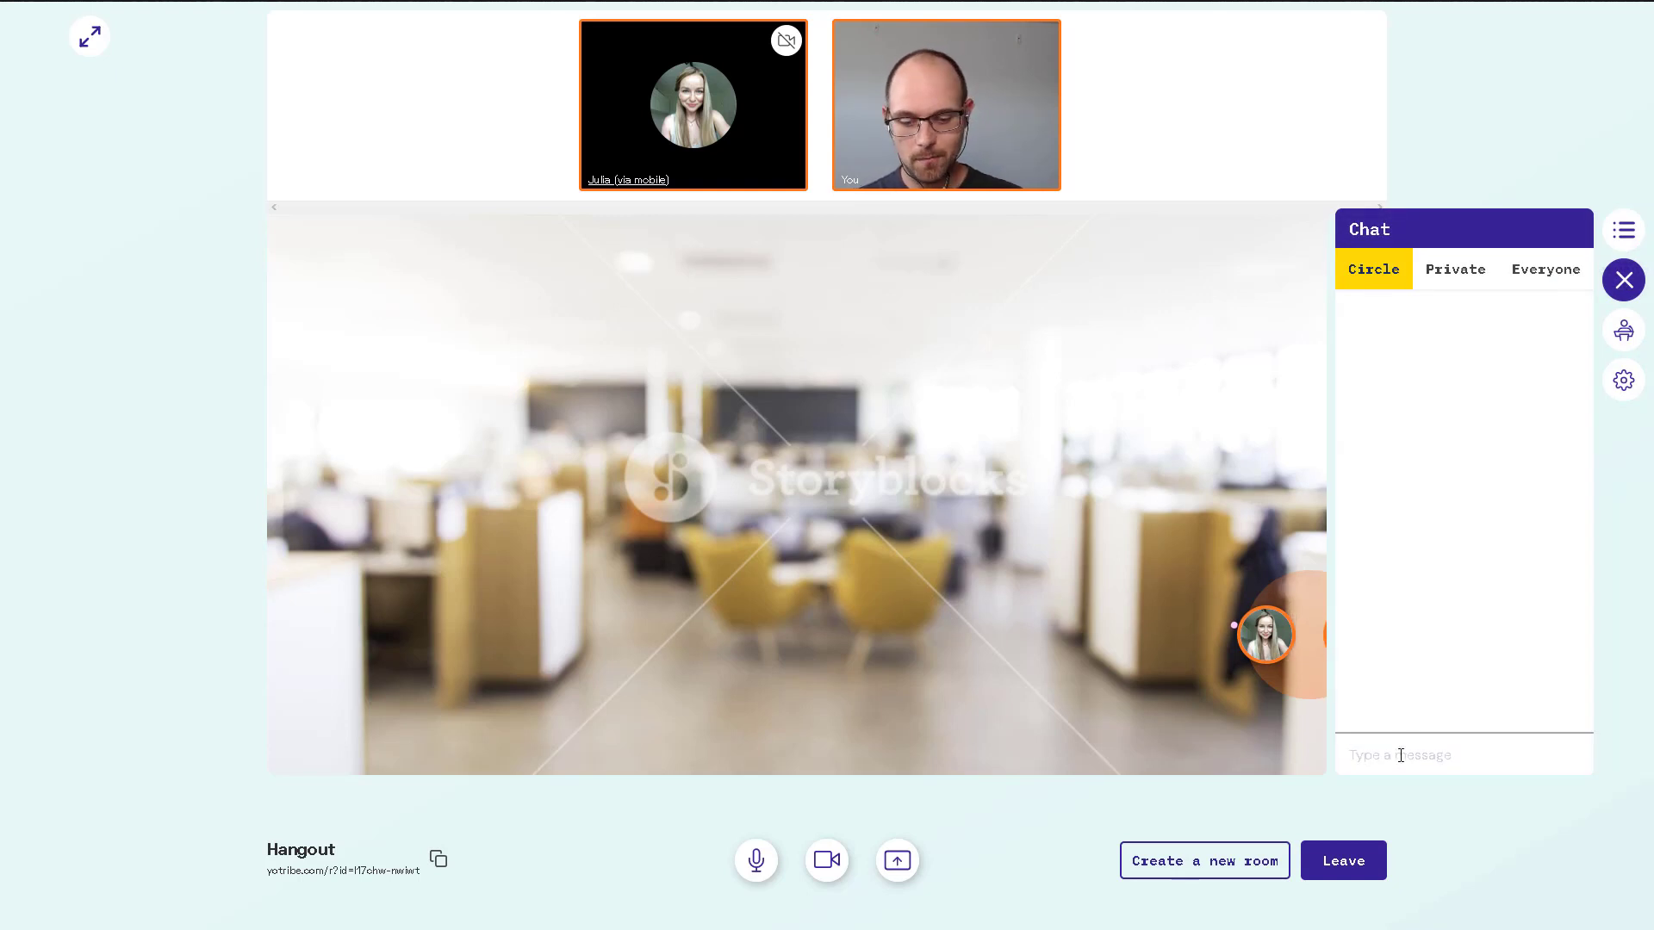
pyautogui.write('Hi circle')
pyautogui.press('Return')
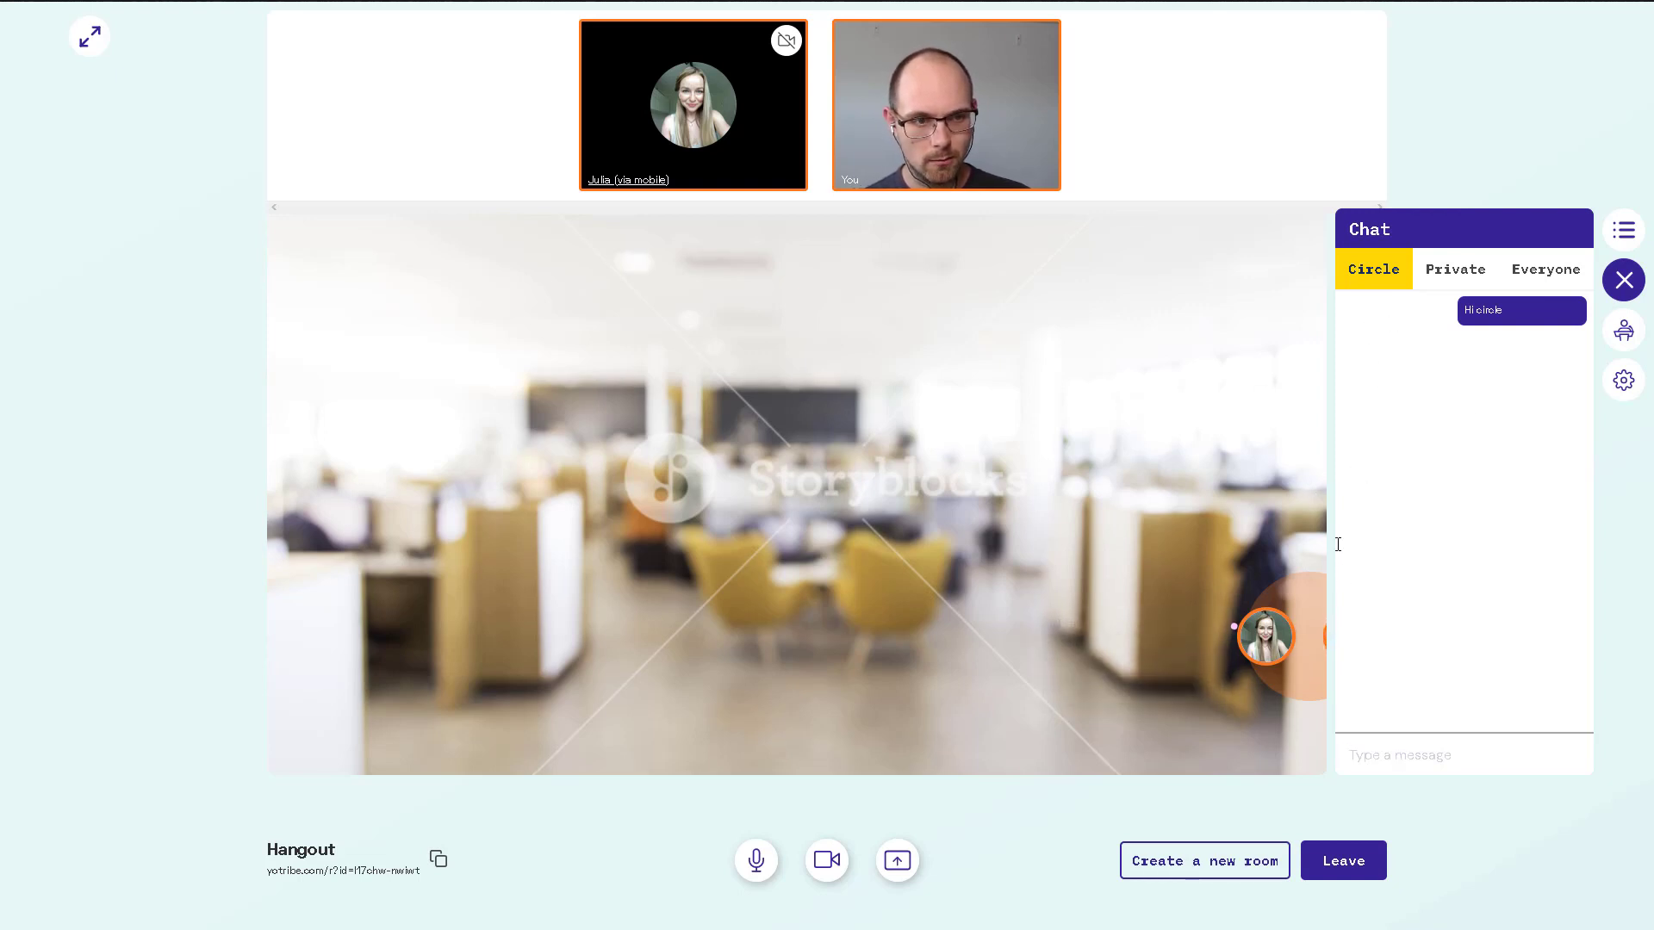
pyautogui.click(1615, 284)
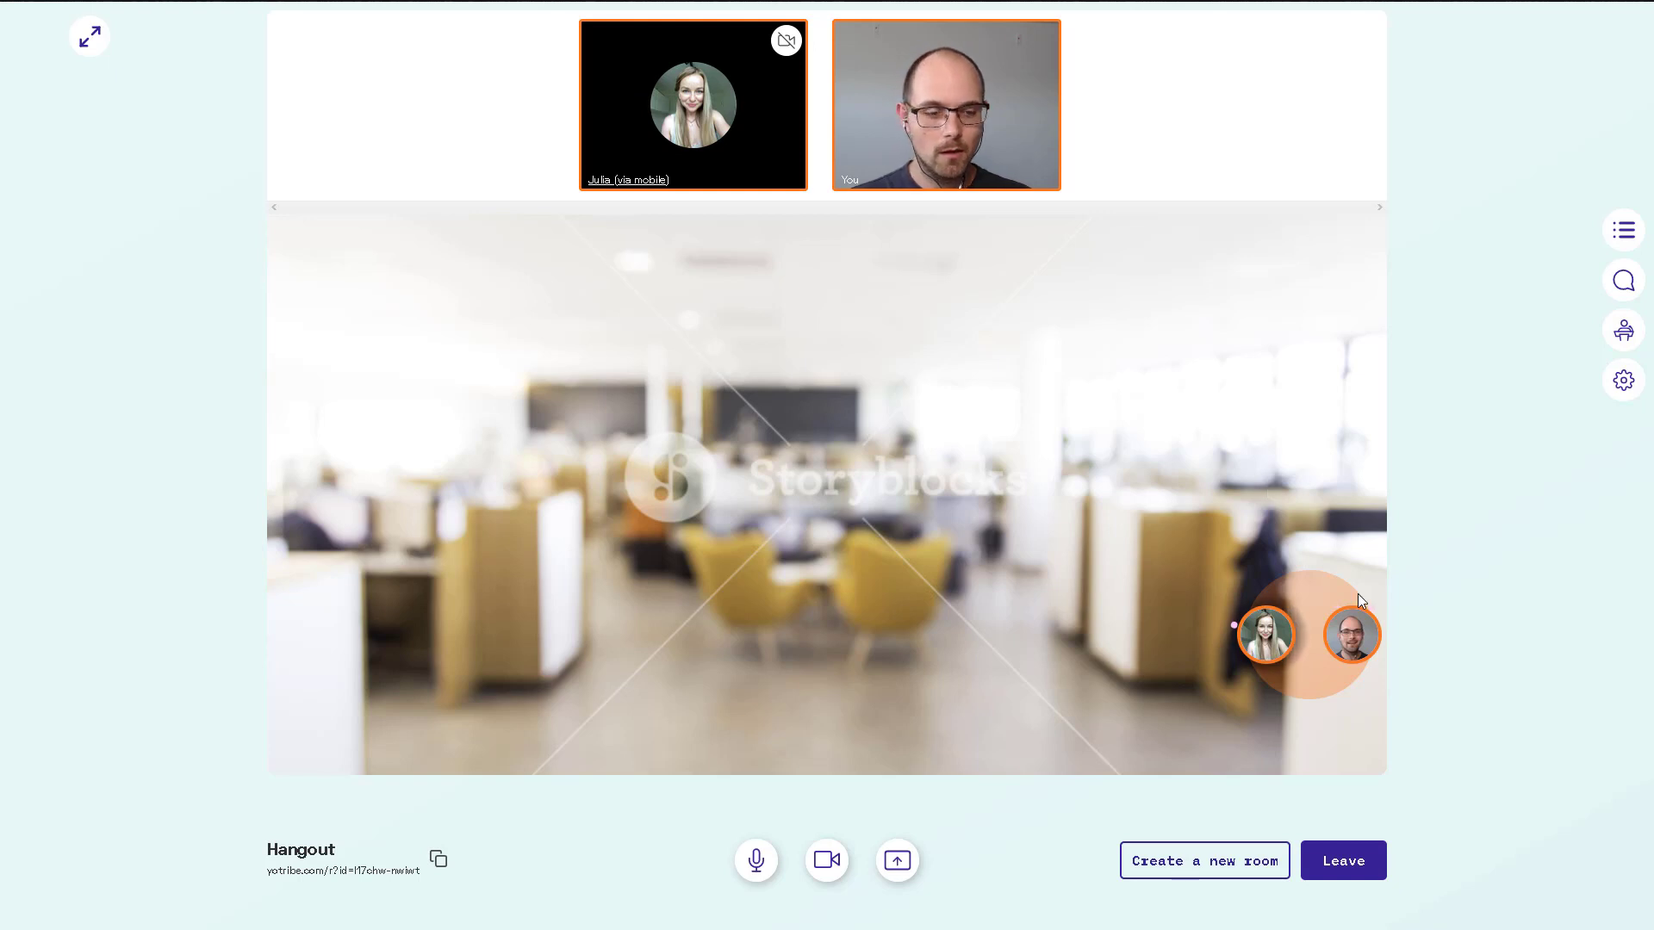
# Move your avatar away from the other participant, then back beside her.
pyautogui.click(1222, 504)
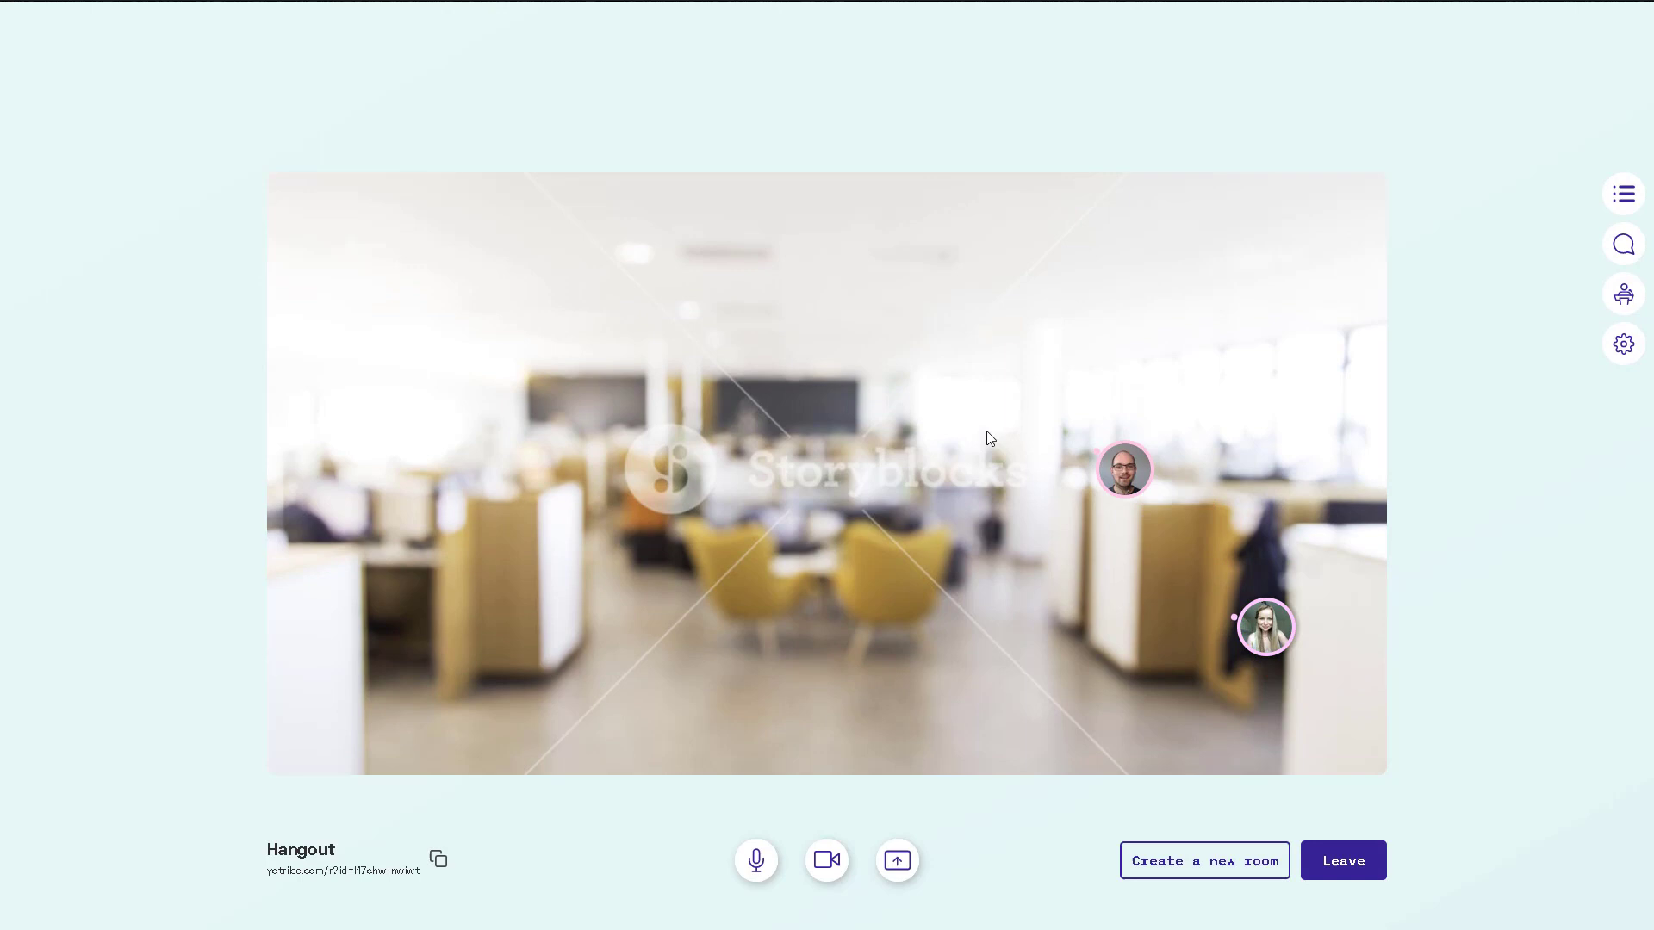
pyautogui.click(1256, 636)
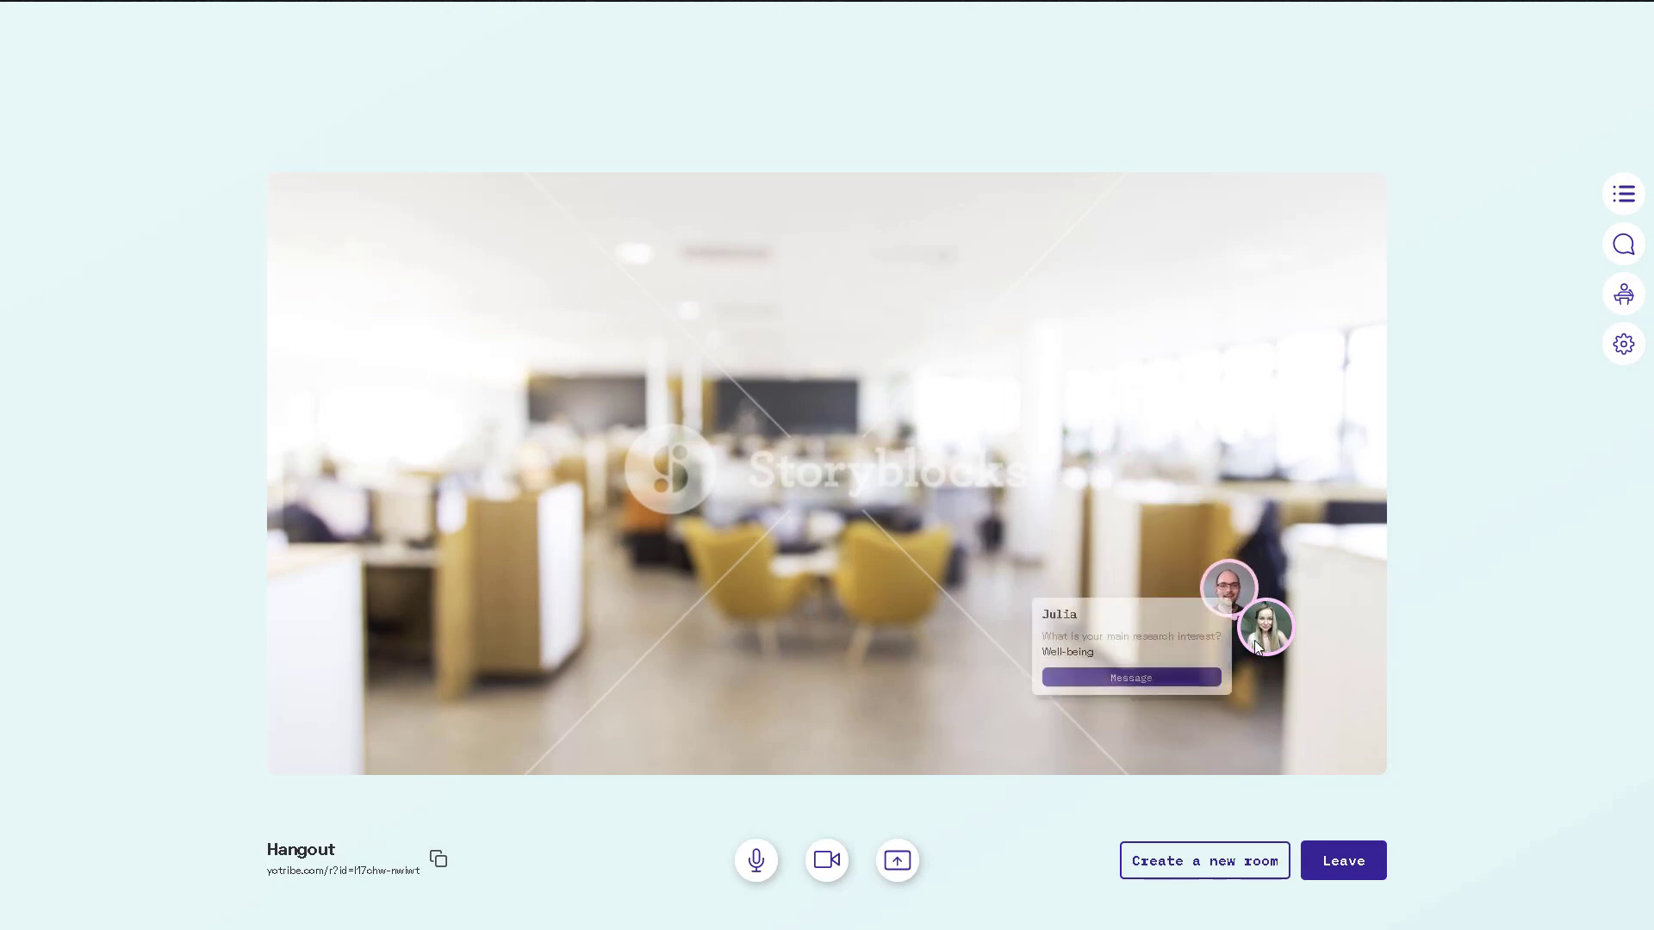